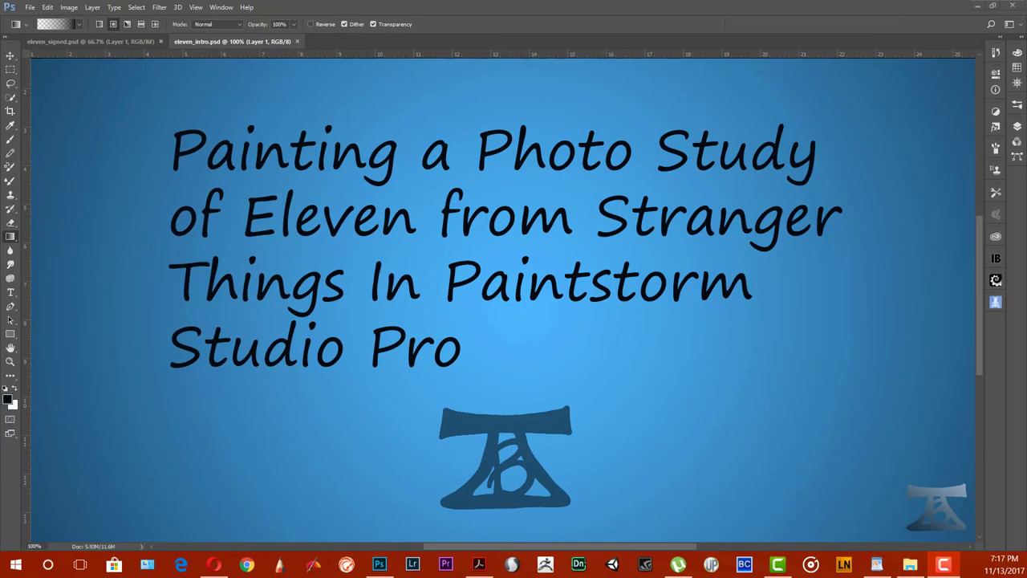
Step: Block in the figure's head, shoulders, collar and jacket outline in dark blue
{"action": "left_click", "coordinate": [626, 37]}
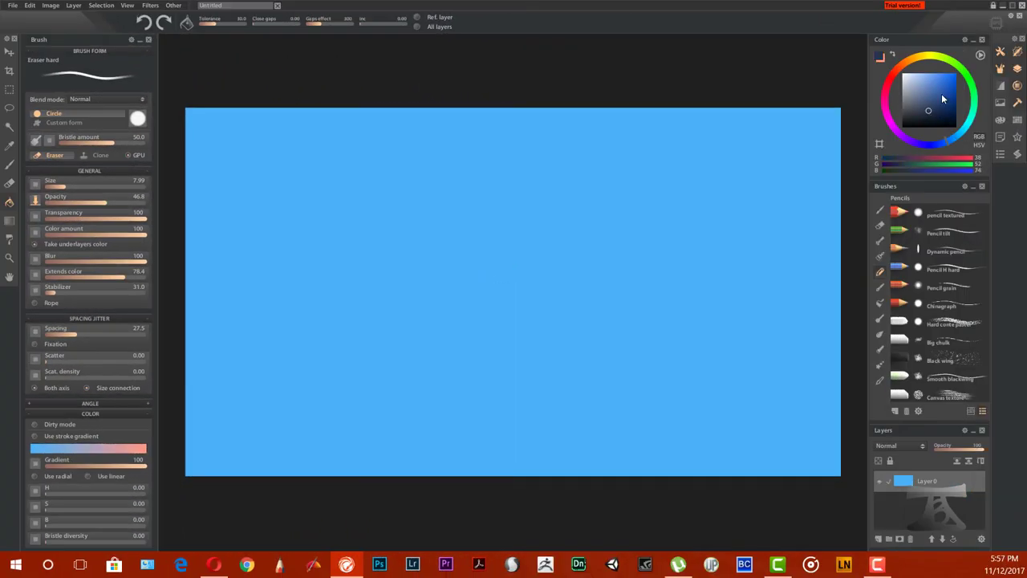
{"action": "mouse_move", "coordinate": [733, 470]}
{"action": "left_mouse_down"}
{"action": "mouse_move", "coordinate": [681, 328]}
{"action": "mouse_move", "coordinate": [479, 325]}
{"action": "mouse_move", "coordinate": [420, 342]}
{"action": "mouse_move", "coordinate": [470, 292]}
{"action": "mouse_move", "coordinate": [693, 342]}
{"action": "mouse_move", "coordinate": [564, 211]}
{"action": "mouse_move", "coordinate": [441, 147]}
{"action": "mouse_move", "coordinate": [573, 107]}
{"action": "mouse_move", "coordinate": [436, 169]}
{"action": "mouse_move", "coordinate": [523, 256]}
{"action": "mouse_move", "coordinate": [594, 285]}
{"action": "mouse_move", "coordinate": [615, 414]}
{"action": "mouse_move", "coordinate": [665, 504]}
{"action": "mouse_move", "coordinate": [755, 456]}
{"action": "mouse_move", "coordinate": [582, 121]}
{"action": "mouse_move", "coordinate": [488, 314]}
{"action": "mouse_move", "coordinate": [550, 342]}
{"action": "mouse_move", "coordinate": [598, 300]}
{"action": "mouse_move", "coordinate": [440, 337]}
{"action": "mouse_move", "coordinate": [706, 424]}
{"action": "mouse_move", "coordinate": [582, 194]}
{"action": "mouse_move", "coordinate": [439, 153]}
{"action": "mouse_move", "coordinate": [562, 152]}
{"action": "left_mouse_up"}
Step: Lighten the face and ears, then paint the eyebrows and eyes in navy
{"action": "left_click_drag", "start_coordinate": [962, 242], "coordinate": [896, 324]}
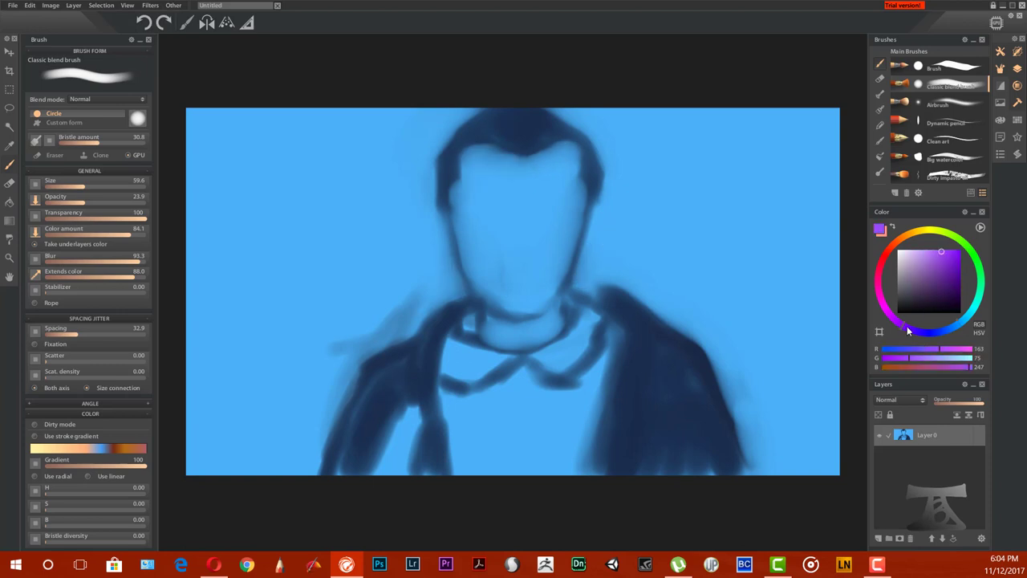
{"action": "left_click", "coordinate": [905, 273]}
{"action": "left_click_drag", "start_coordinate": [437, 211], "coordinate": [443, 241]}
{"action": "left_click_drag", "start_coordinate": [590, 201], "coordinate": [592, 241]}
{"action": "left_click", "coordinate": [483, 209], "text": "alt"}
{"action": "mouse_move", "coordinate": [474, 197]}
{"action": "left_mouse_down"}
{"action": "mouse_move", "coordinate": [570, 195]}
{"action": "mouse_move", "coordinate": [541, 219]}
{"action": "mouse_move", "coordinate": [477, 233]}
{"action": "mouse_move", "coordinate": [554, 232]}
{"action": "mouse_move", "coordinate": [543, 264]}
{"action": "left_mouse_up"}
Step: Paint the open mouth dark and highlight the nose bridge in light cyan
{"action": "left_click", "coordinate": [914, 282]}
{"action": "left_click", "coordinate": [505, 282], "text": "alt"}
{"action": "mouse_move", "coordinate": [496, 289]}
{"action": "left_mouse_down"}
{"action": "mouse_move", "coordinate": [556, 254]}
{"action": "mouse_move", "coordinate": [520, 236]}
{"action": "mouse_move", "coordinate": [553, 233]}
{"action": "left_mouse_up"}
{"action": "left_click", "coordinate": [519, 236], "text": "alt"}
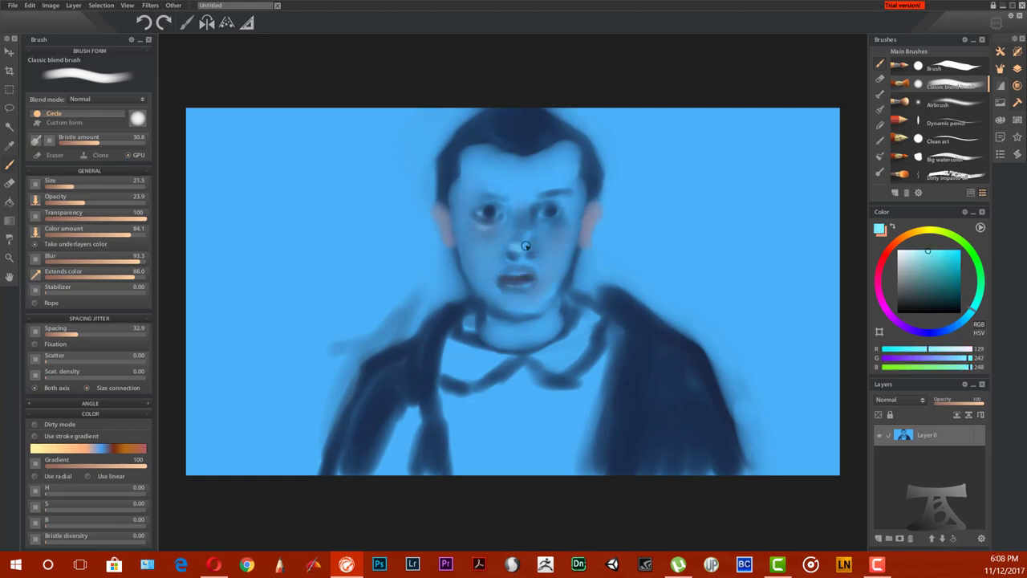
{"action": "left_click_drag", "start_coordinate": [531, 196], "coordinate": [510, 207]}
Step: Darken the hair, add a pale left-shoulder stroke and dark blue background strokes
{"action": "left_click", "coordinate": [504, 136], "text": "alt"}
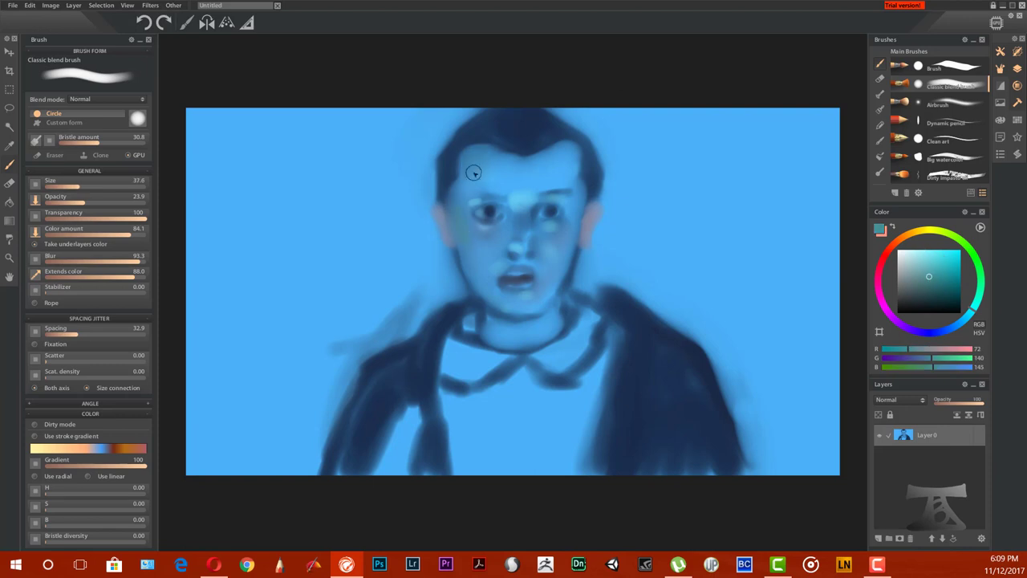
{"action": "left_click_drag", "start_coordinate": [573, 248], "coordinate": [563, 139]}
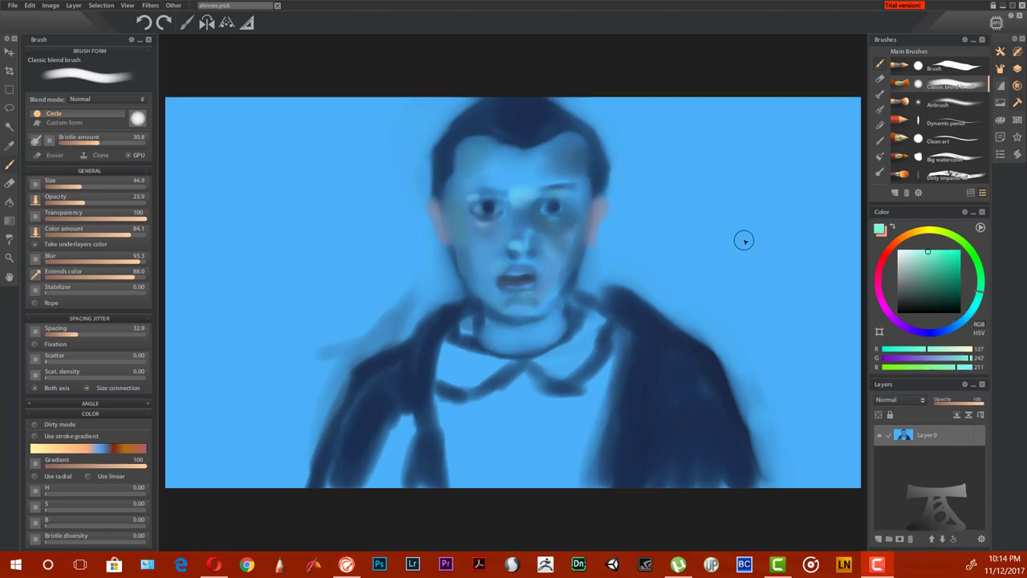
{"action": "mouse_move", "coordinate": [413, 329]}
{"action": "left_mouse_down"}
{"action": "mouse_move", "coordinate": [328, 344]}
{"action": "mouse_move", "coordinate": [368, 351]}
{"action": "mouse_move", "coordinate": [339, 342]}
{"action": "mouse_move", "coordinate": [347, 355]}
{"action": "left_mouse_up"}
{"action": "left_click", "coordinate": [697, 365], "text": "alt"}
{"action": "mouse_move", "coordinate": [281, 324]}
{"action": "left_mouse_down"}
{"action": "mouse_move", "coordinate": [340, 292]}
{"action": "mouse_move", "coordinate": [426, 270]}
{"action": "mouse_move", "coordinate": [321, 207]}
{"action": "mouse_move", "coordinate": [252, 371]}
{"action": "mouse_move", "coordinate": [232, 390]}
{"action": "mouse_move", "coordinate": [264, 457]}
{"action": "mouse_move", "coordinate": [181, 106]}
{"action": "mouse_move", "coordinate": [335, 150]}
{"action": "mouse_move", "coordinate": [658, 126]}
{"action": "mouse_move", "coordinate": [635, 257]}
{"action": "mouse_move", "coordinate": [858, 341]}
{"action": "mouse_move", "coordinate": [835, 468]}
{"action": "mouse_move", "coordinate": [711, 137]}
{"action": "mouse_move", "coordinate": [845, 474]}
{"action": "mouse_move", "coordinate": [828, 170]}
{"action": "mouse_move", "coordinate": [232, 160]}
{"action": "mouse_move", "coordinate": [296, 229]}
{"action": "mouse_move", "coordinate": [268, 367]}
{"action": "mouse_move", "coordinate": [286, 365]}
{"action": "mouse_move", "coordinate": [214, 386]}
{"action": "mouse_move", "coordinate": [224, 232]}
{"action": "mouse_move", "coordinate": [631, 182]}
{"action": "mouse_move", "coordinate": [735, 300]}
{"action": "mouse_move", "coordinate": [848, 361]}
{"action": "mouse_move", "coordinate": [374, 486]}
{"action": "mouse_move", "coordinate": [651, 383]}
{"action": "mouse_move", "coordinate": [682, 338]}
{"action": "left_mouse_up"}
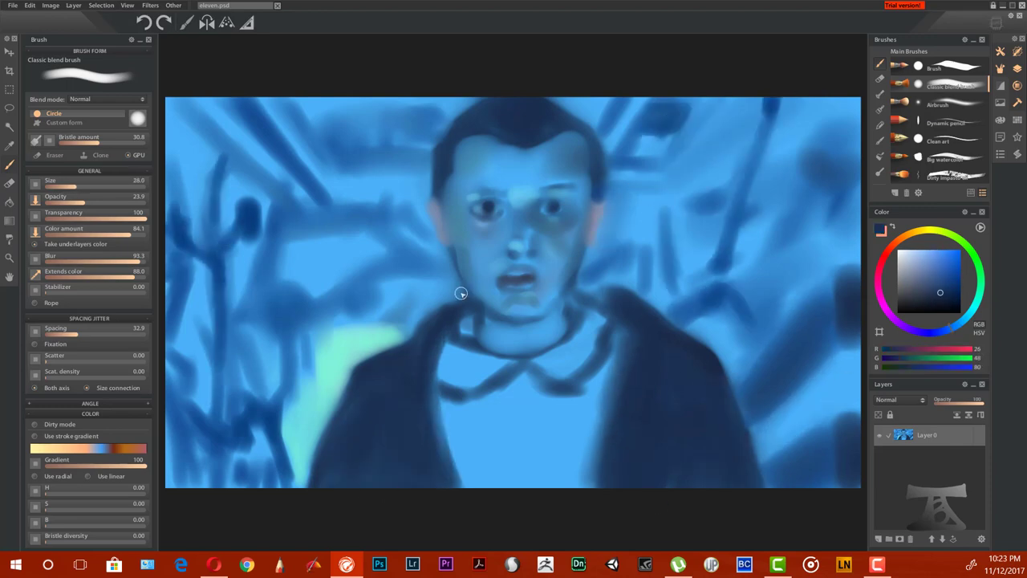
Step: Pick a darker navy colour for the hair
{"action": "left_click", "coordinate": [958, 303]}
Step: Deepen the top of the hair with navy, then try lighter blue colours
{"action": "mouse_move", "coordinate": [533, 105]}
{"action": "left_mouse_down"}
{"action": "mouse_move", "coordinate": [440, 144]}
{"action": "mouse_move", "coordinate": [601, 184]}
{"action": "mouse_move", "coordinate": [553, 104]}
{"action": "mouse_move", "coordinate": [586, 121]}
{"action": "mouse_move", "coordinate": [487, 193]}
{"action": "left_mouse_up"}
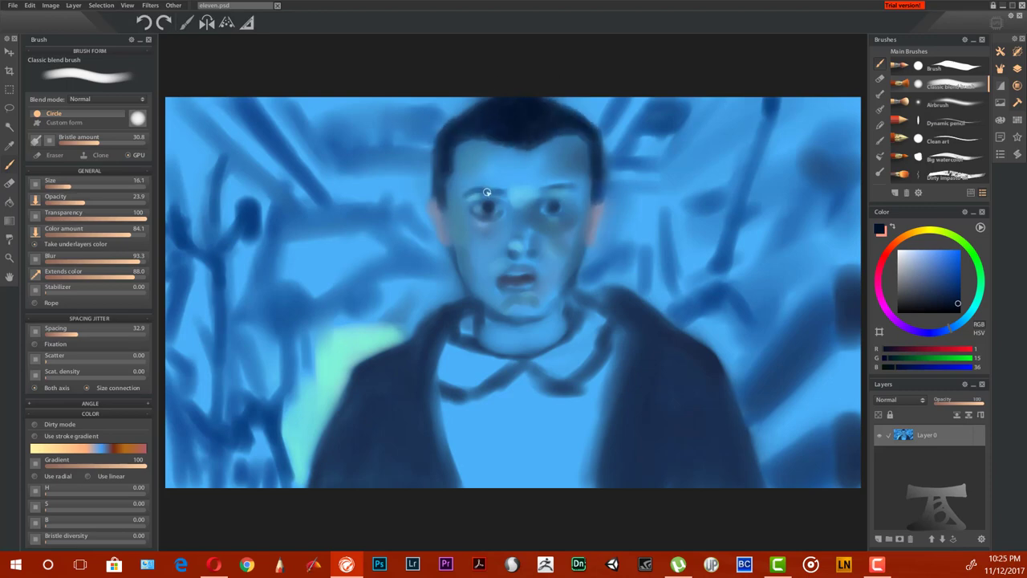
{"action": "left_click", "coordinate": [575, 191], "text": "alt"}
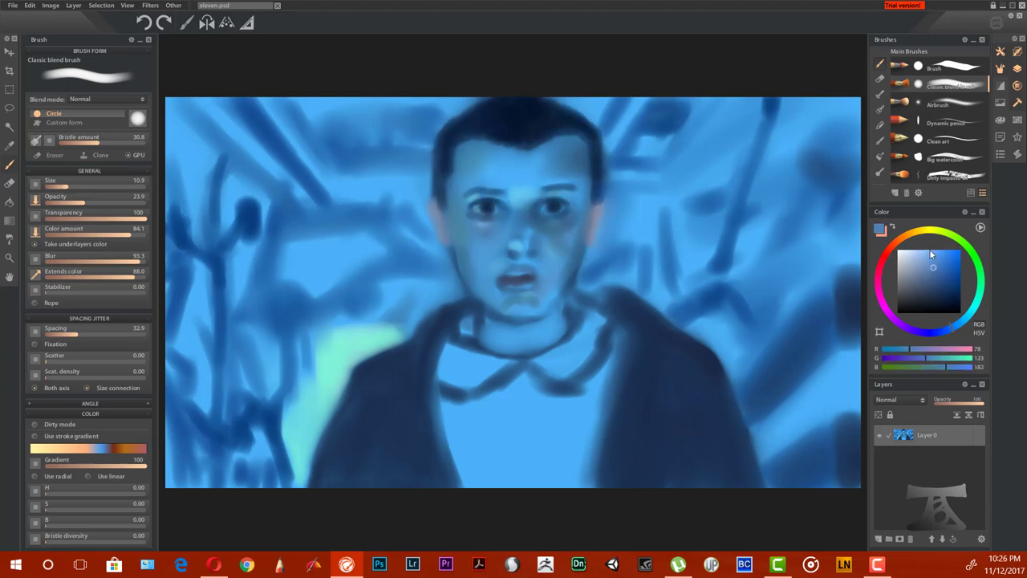
{"action": "left_click", "coordinate": [939, 246]}
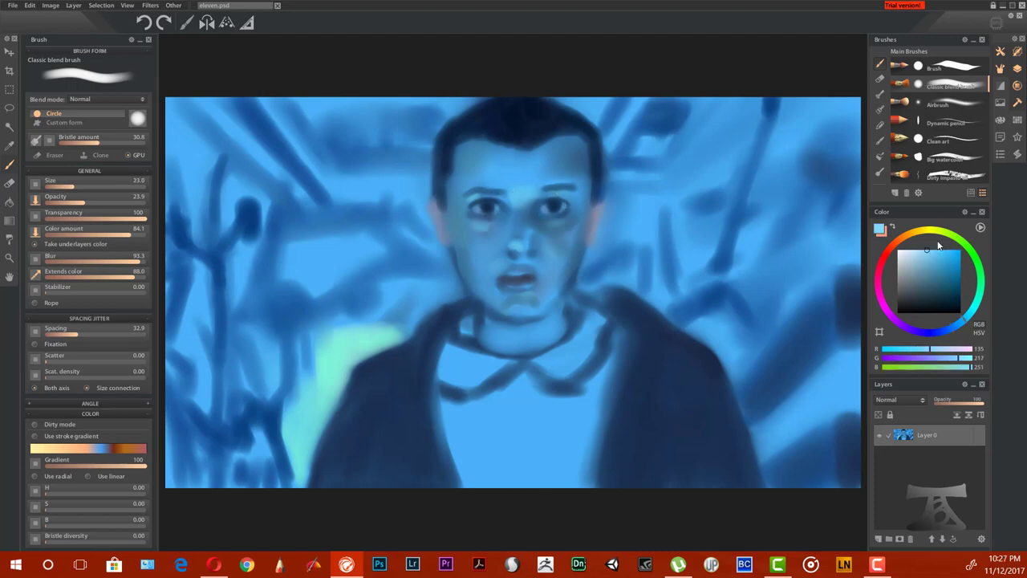
{"action": "left_click", "coordinate": [540, 166], "text": "alt"}
Step: Settle on a dark navy colour and shrink the brush to about half size
{"action": "left_click", "coordinate": [543, 232], "text": "alt"}
{"action": "left_click", "coordinate": [465, 144], "text": "alt"}
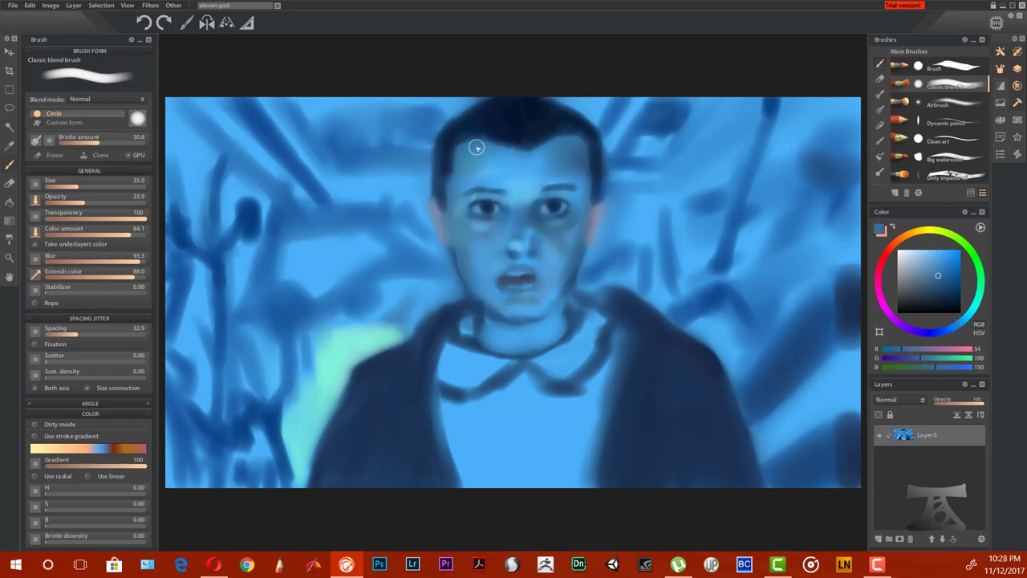
{"action": "left_click", "coordinate": [462, 257], "text": "alt"}
{"action": "left_click", "coordinate": [442, 153], "text": "alt"}
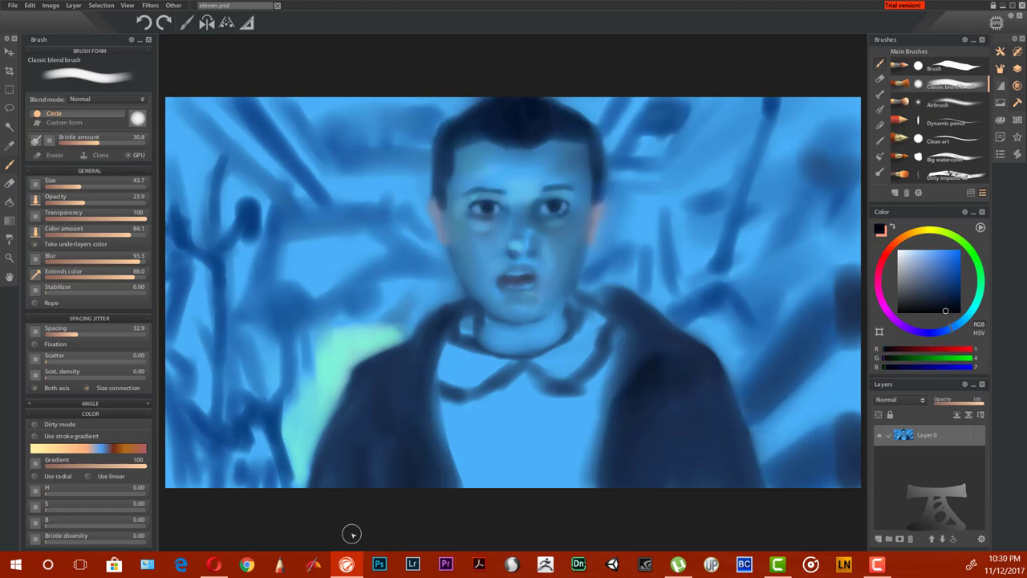
{"action": "left_click", "coordinate": [542, 196], "text": "alt"}
{"action": "left_click_drag", "start_coordinate": [542, 195], "coordinate": [511, 181]}
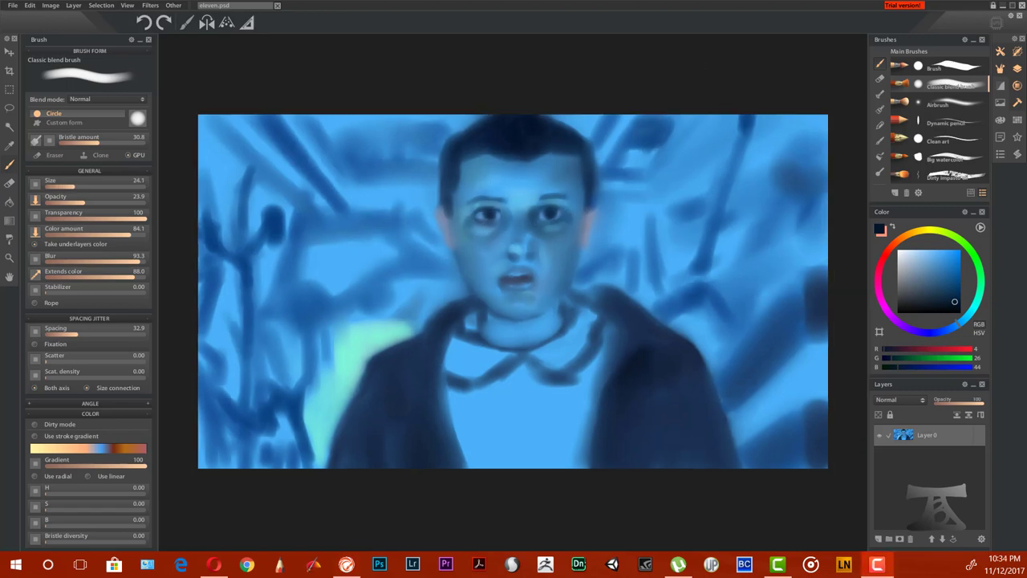
Step: Brighten the collar in light teal, add a dark choker and darken the jacket
{"action": "mouse_move", "coordinate": [571, 363]}
{"action": "left_mouse_down"}
{"action": "mouse_move", "coordinate": [511, 361]}
{"action": "mouse_move", "coordinate": [465, 331]}
{"action": "left_mouse_up"}
{"action": "mouse_move", "coordinate": [474, 417]}
{"action": "left_mouse_down"}
{"action": "mouse_move", "coordinate": [577, 394]}
{"action": "mouse_move", "coordinate": [525, 326]}
{"action": "left_mouse_up"}
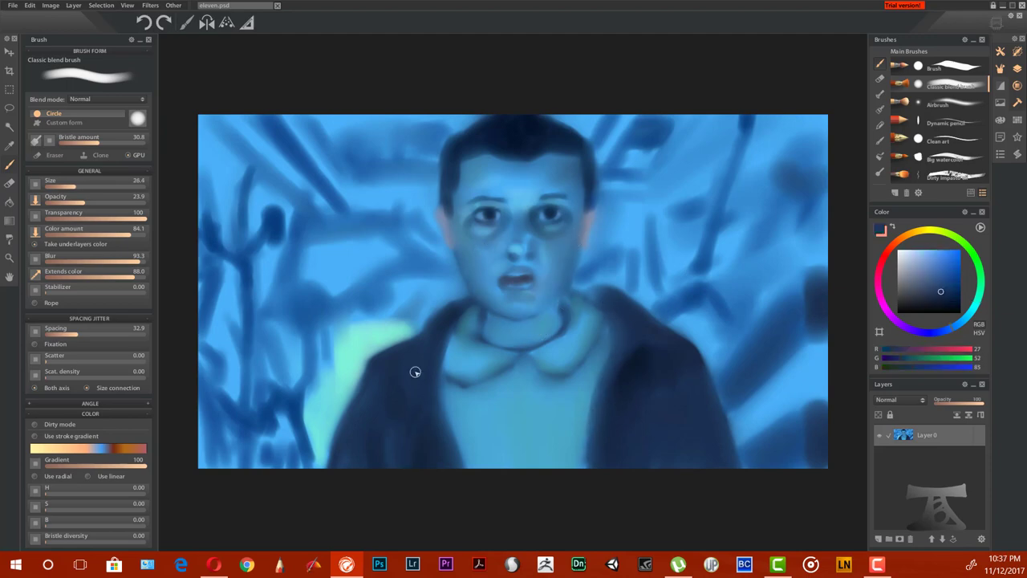
{"action": "mouse_move", "coordinate": [693, 463]}
{"action": "left_mouse_down"}
{"action": "mouse_move", "coordinate": [703, 371]}
{"action": "mouse_move", "coordinate": [631, 294]}
{"action": "mouse_move", "coordinate": [647, 287]}
{"action": "left_mouse_up"}
{"action": "left_click", "coordinate": [731, 399], "text": "alt"}
{"action": "left_click_drag", "start_coordinate": [433, 349], "coordinate": [450, 314]}
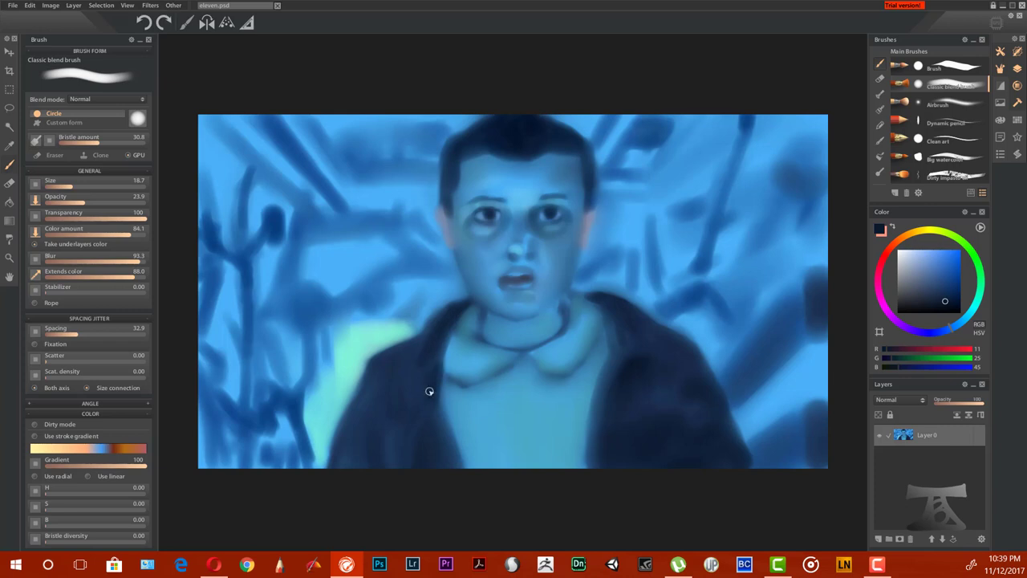
{"action": "mouse_move", "coordinate": [429, 391]}
{"action": "left_mouse_down"}
{"action": "mouse_move", "coordinate": [422, 436]}
{"action": "mouse_move", "coordinate": [393, 465]}
{"action": "mouse_move", "coordinate": [436, 356]}
{"action": "mouse_move", "coordinate": [470, 321]}
{"action": "mouse_move", "coordinate": [577, 275]}
{"action": "mouse_move", "coordinate": [551, 326]}
{"action": "mouse_move", "coordinate": [514, 347]}
{"action": "left_mouse_up"}
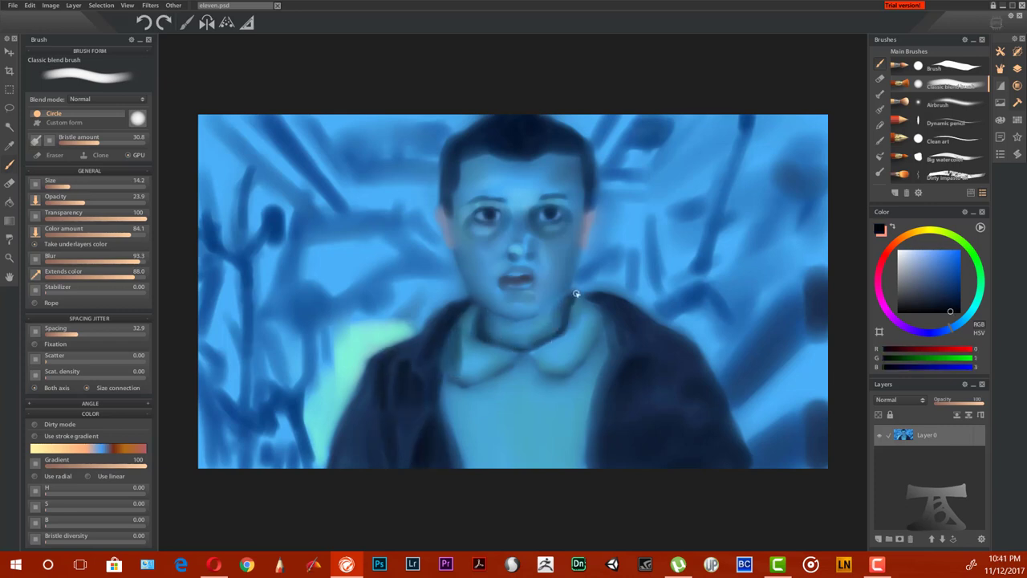
Step: Sample blues from the painting and mix a near-black navy
{"action": "left_click", "coordinate": [480, 300], "text": "alt"}
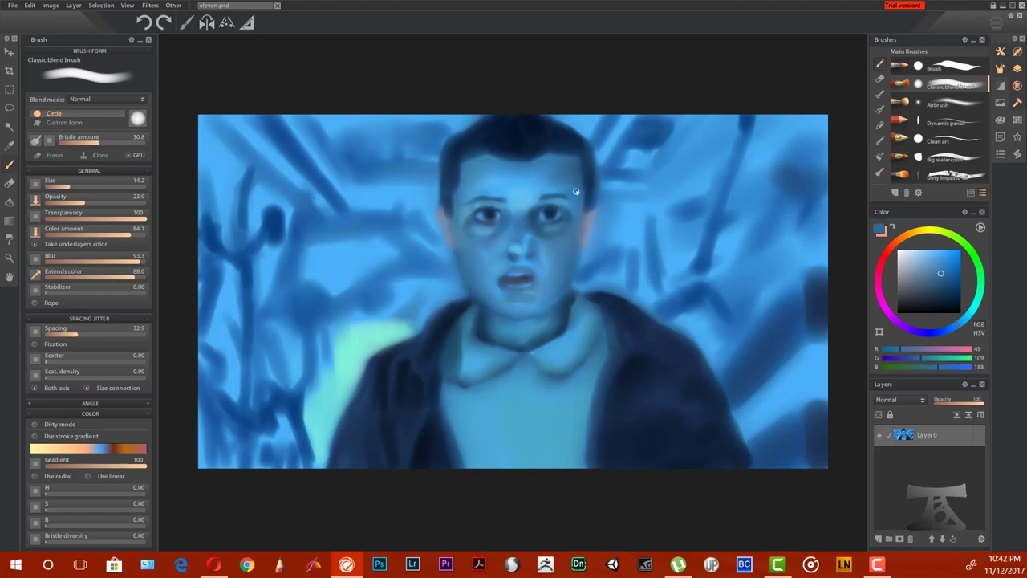
{"action": "left_click", "coordinate": [597, 214], "text": "alt"}
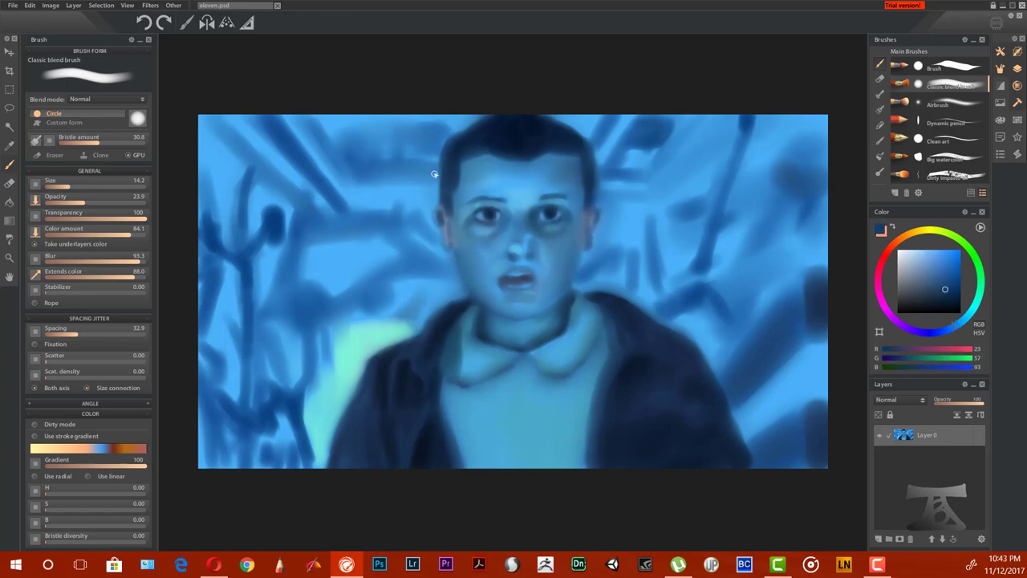
{"action": "left_click", "coordinate": [448, 257], "text": "alt"}
{"action": "left_click", "coordinate": [561, 295], "text": "alt"}
{"action": "left_click", "coordinate": [527, 127], "text": "alt"}
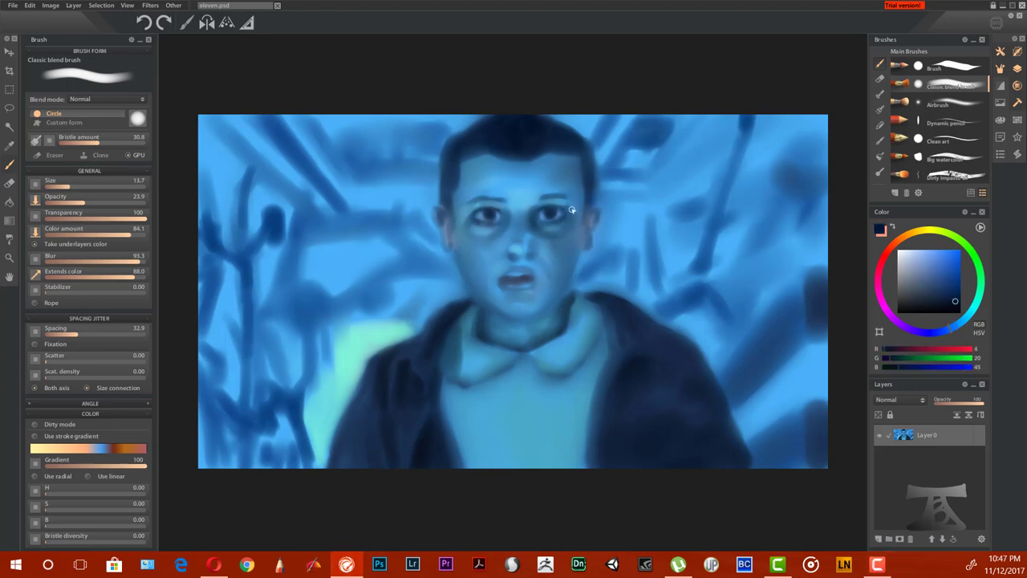
{"action": "left_click", "coordinate": [458, 171], "text": "alt"}
{"action": "left_click", "coordinate": [578, 155], "text": "alt"}
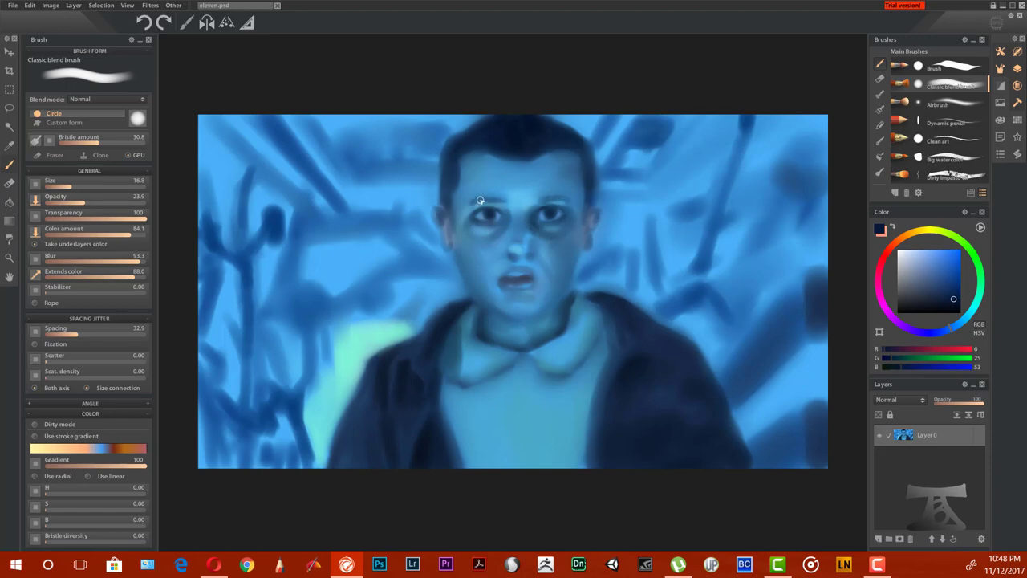
{"action": "left_click", "coordinate": [609, 213], "text": "alt"}
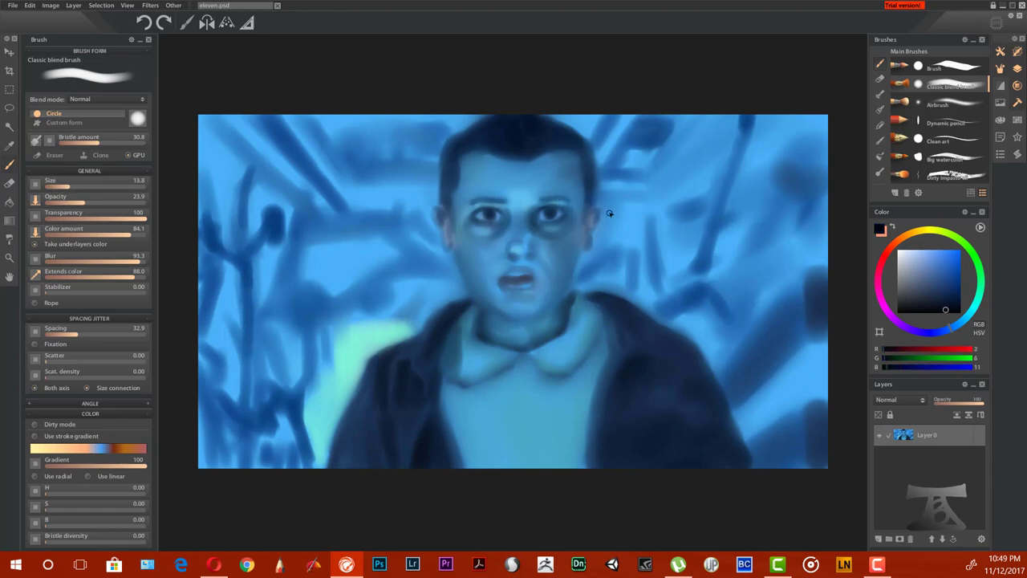
Step: Try several blues and settle on a purple for the lips
{"action": "left_click", "coordinate": [527, 245], "text": "alt"}
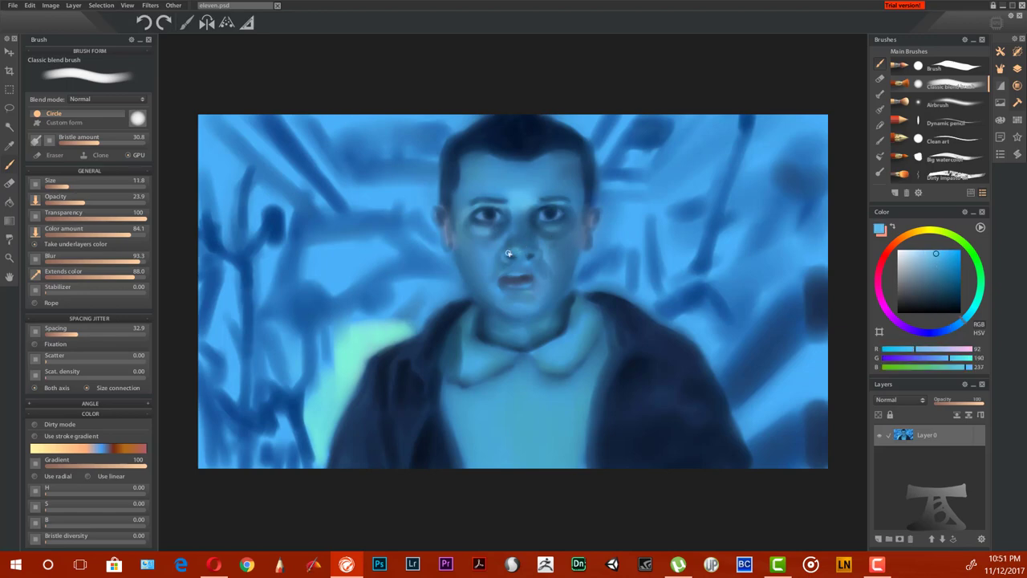
{"action": "left_click", "coordinate": [533, 239], "text": "alt"}
{"action": "left_click", "coordinate": [529, 259], "text": "alt"}
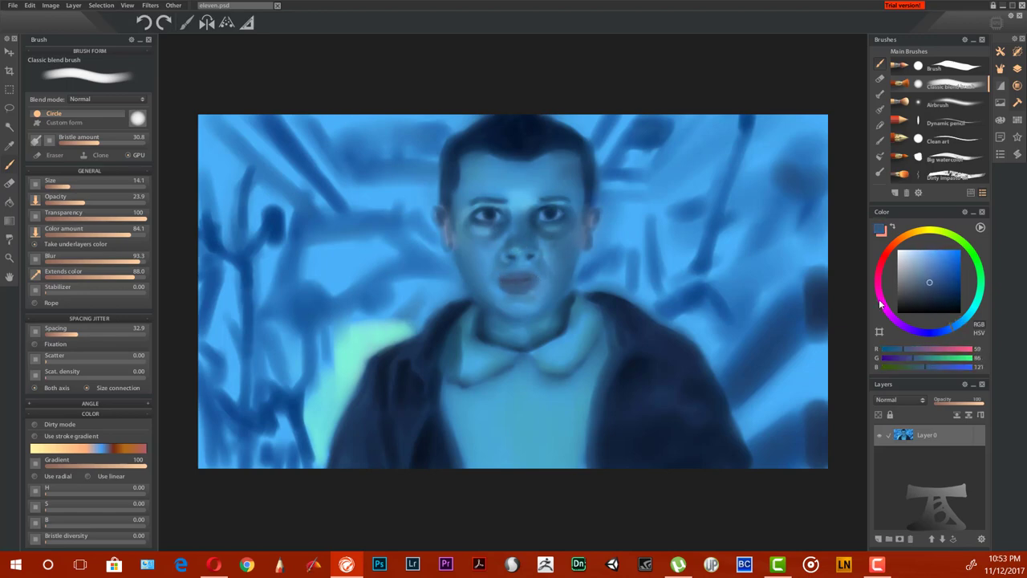
{"action": "left_click", "coordinate": [529, 295], "text": "alt"}
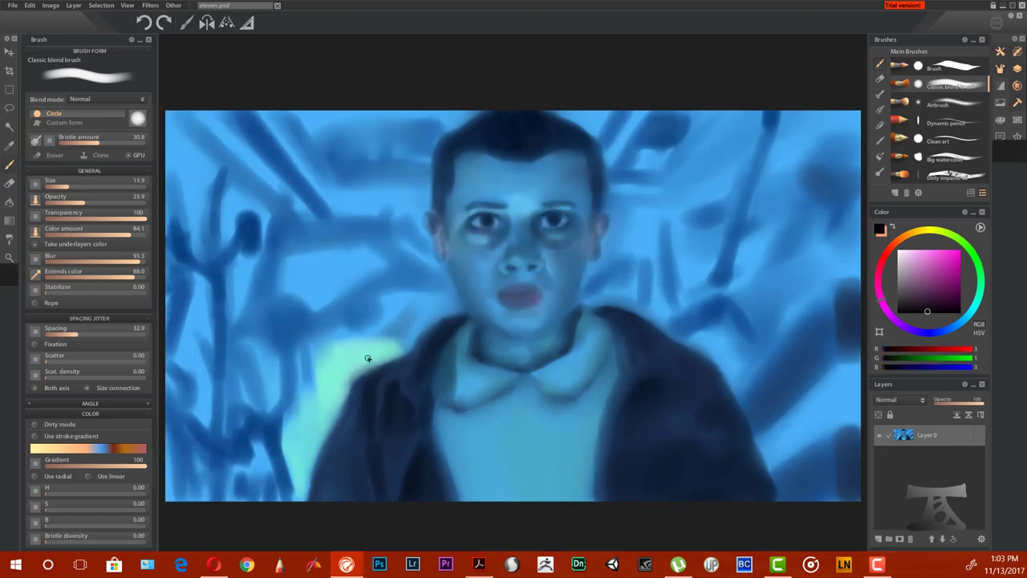
Step: Sample light cyan and jacket navy, then darken the forehead with medium blue
{"action": "left_click", "coordinate": [369, 357], "text": "alt"}
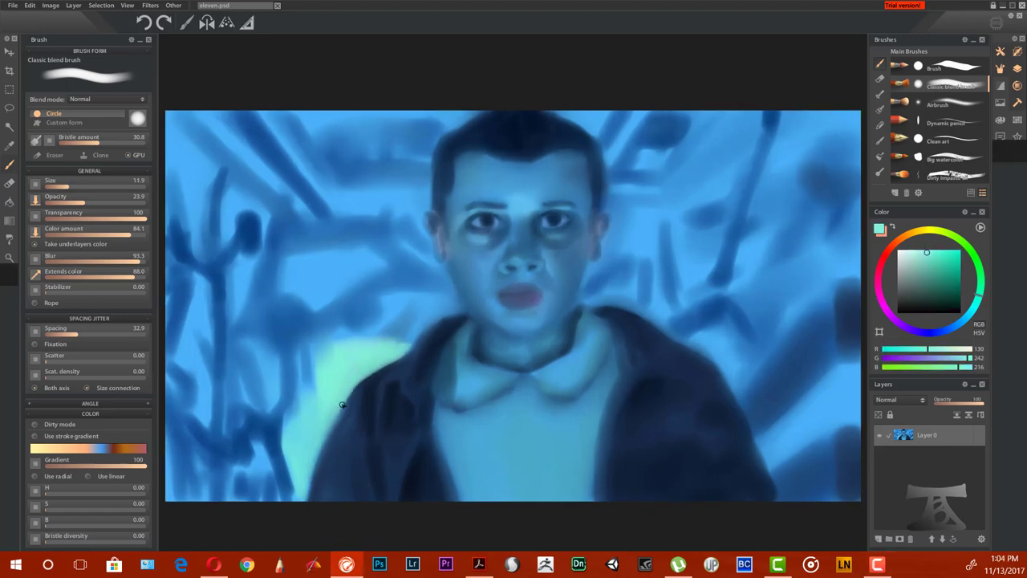
{"action": "left_click", "coordinate": [718, 377], "text": "alt"}
{"action": "left_click", "coordinate": [529, 227], "text": "alt"}
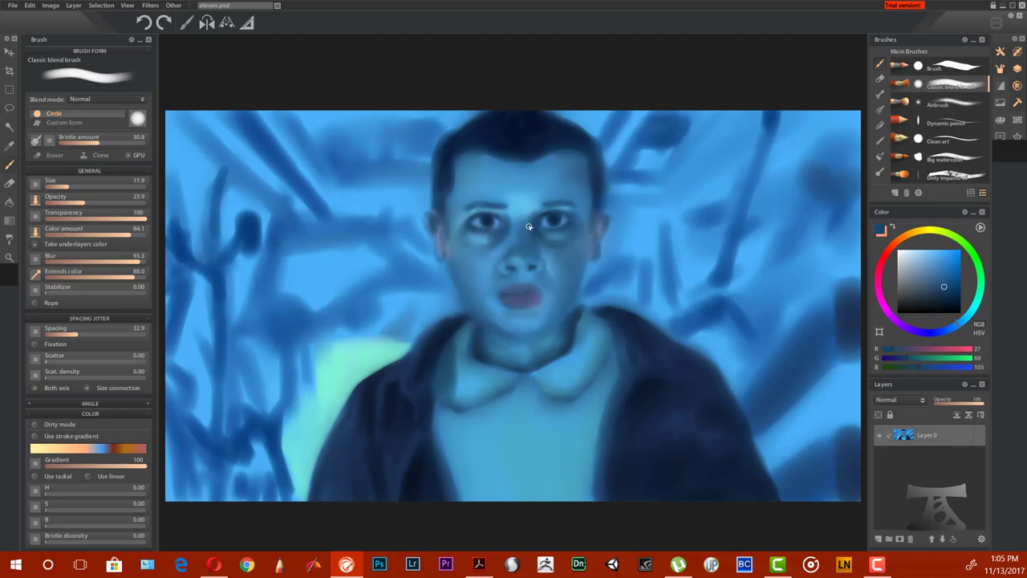
{"action": "scroll", "coordinate": [538, 266], "scroll_direction": "down", "scroll_amount": 1}
{"action": "mouse_move", "coordinate": [553, 188]}
{"action": "left_mouse_down"}
{"action": "mouse_move", "coordinate": [577, 179]}
{"action": "mouse_move", "coordinate": [479, 168]}
{"action": "mouse_move", "coordinate": [534, 195]}
{"action": "left_mouse_up"}
Step: Cycle through blues and a magenta-red for the nosebleed, then sample the face's light blue
{"action": "left_click", "coordinate": [485, 252], "text": "alt"}
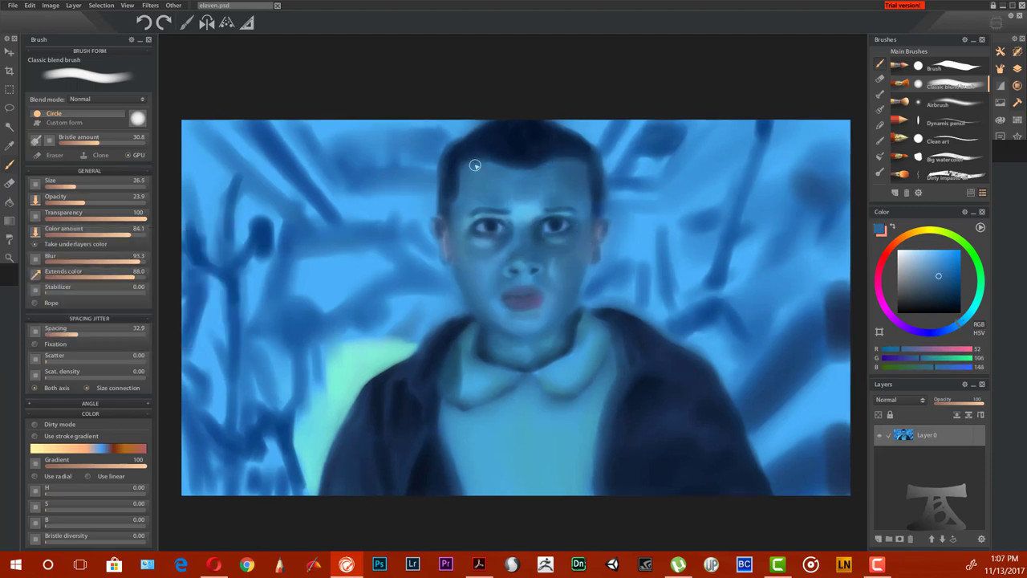
{"action": "left_click", "coordinate": [437, 230], "text": "alt"}
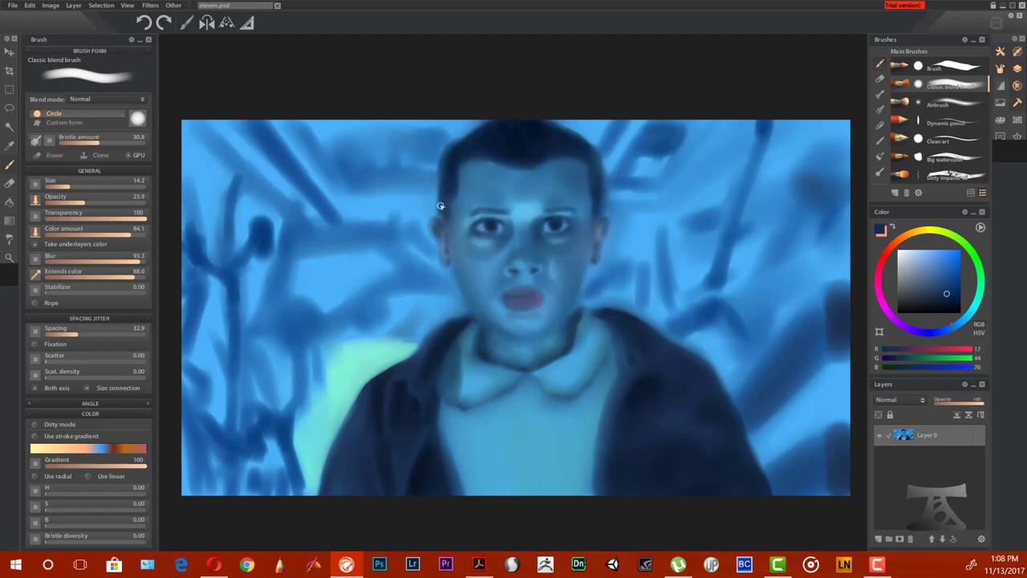
{"action": "left_click", "coordinate": [529, 297], "text": "alt"}
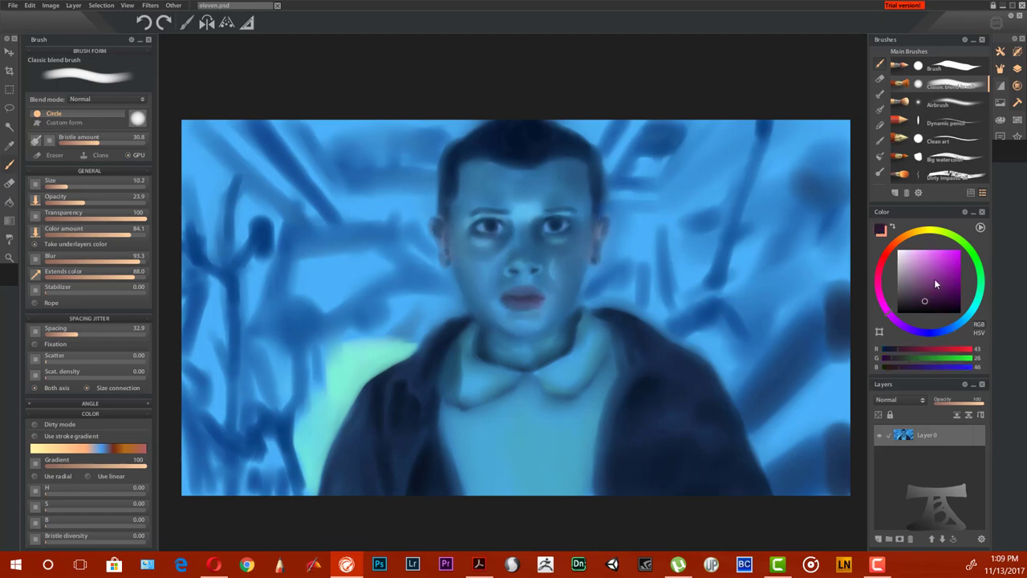
{"action": "left_click", "coordinate": [527, 292], "text": "alt"}
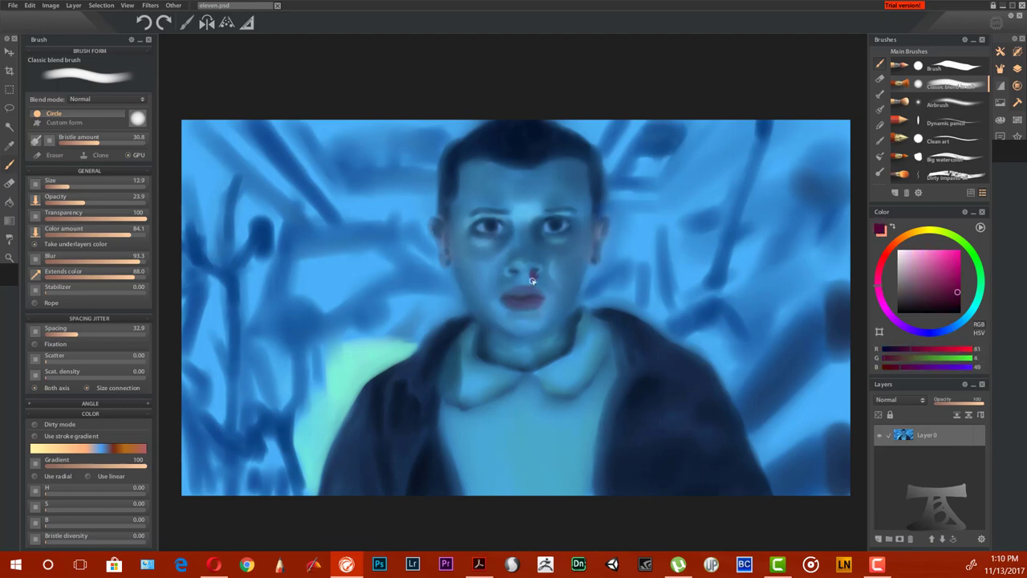
{"action": "left_click", "coordinate": [529, 276], "text": "alt"}
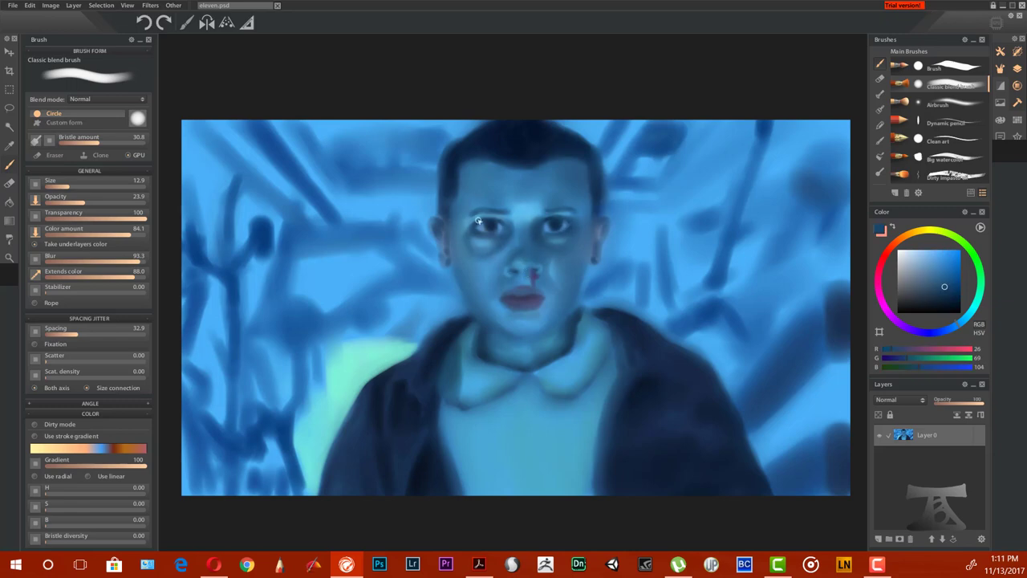
{"action": "left_click_drag", "start_coordinate": [517, 319], "coordinate": [528, 310]}
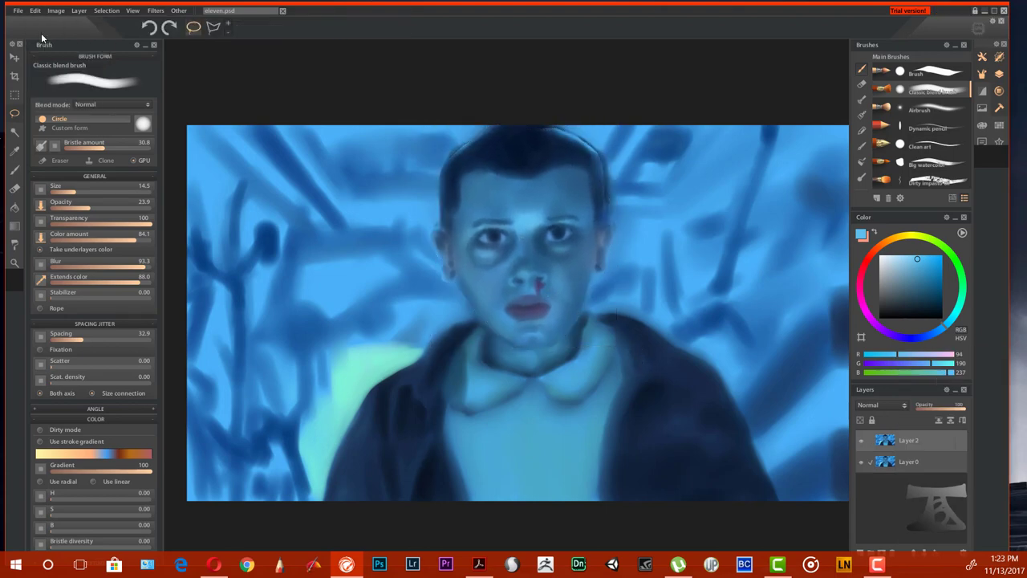
Step: Blend and soften the hair's top edge with light blue, then pick near-black navy
{"action": "left_click_drag", "start_coordinate": [591, 136], "coordinate": [619, 153]}
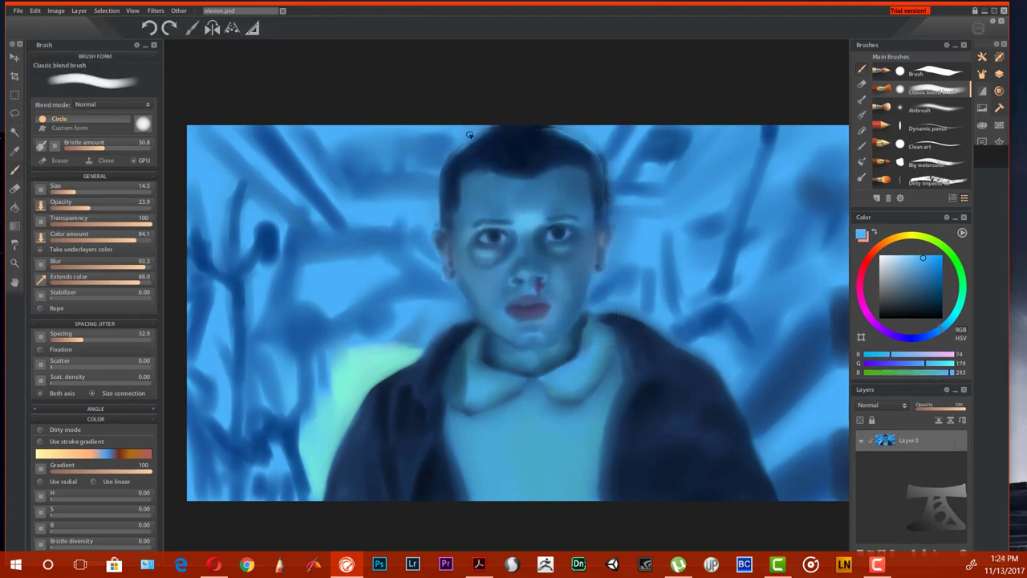
{"action": "left_click_drag", "start_coordinate": [469, 135], "coordinate": [436, 222]}
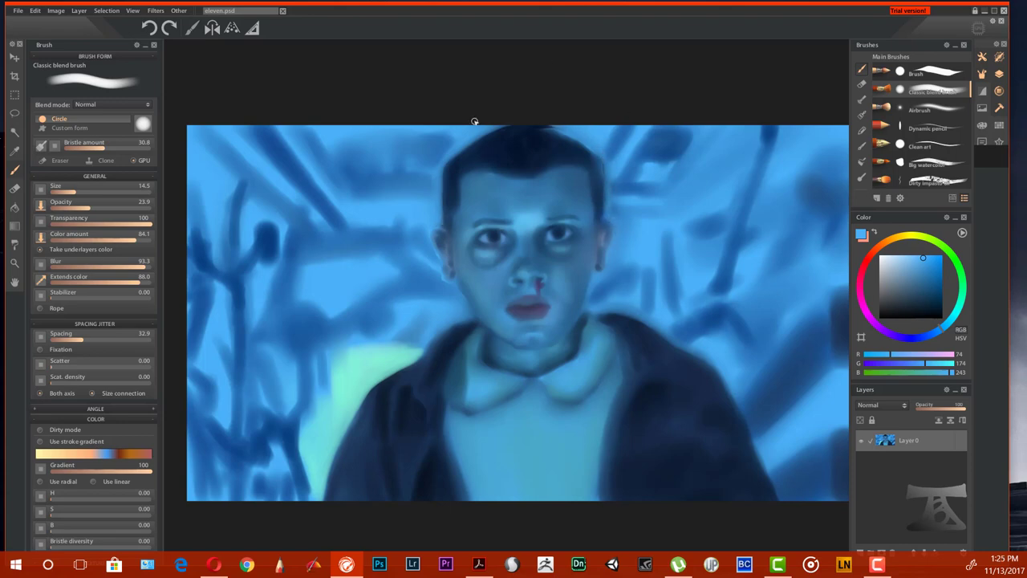
{"action": "left_click", "coordinate": [473, 288]}
{"action": "left_click", "coordinate": [509, 345]}
{"action": "left_click", "coordinate": [577, 331]}
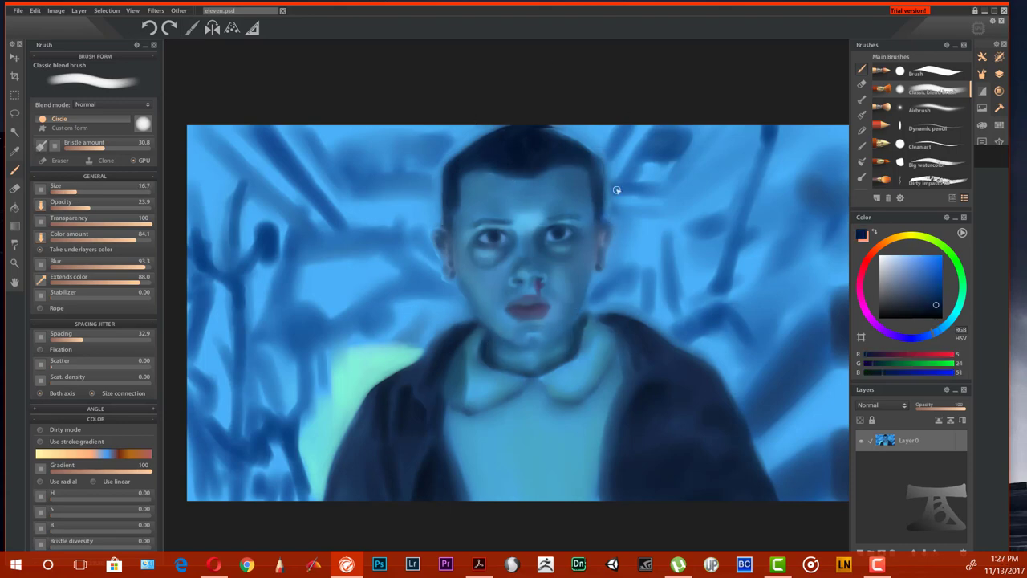
Step: Sample blues around the face, touch up the chin and pick dark navy
{"action": "left_click", "coordinate": [551, 229]}
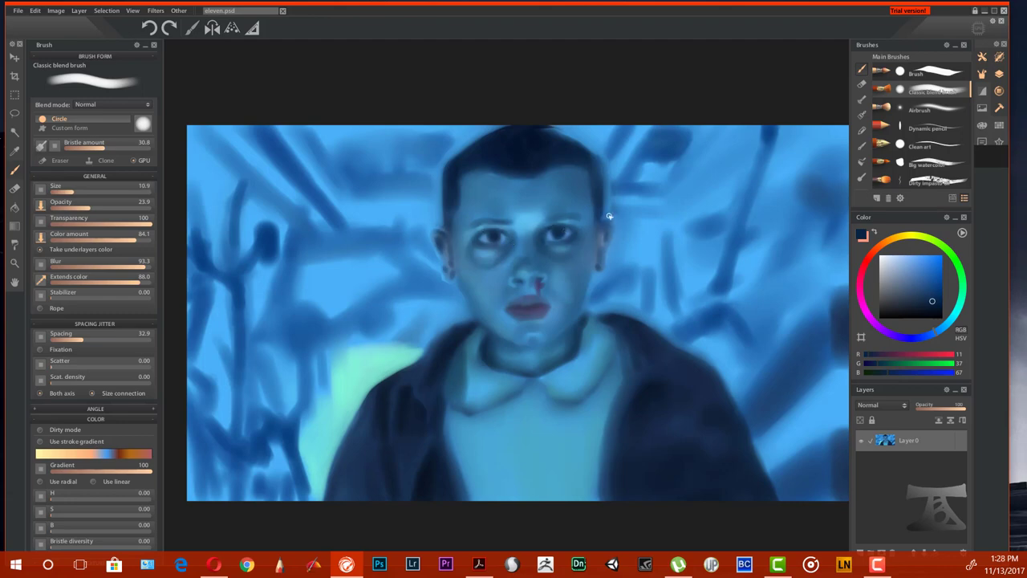
{"action": "left_click", "coordinate": [449, 246]}
{"action": "left_click", "coordinate": [454, 208]}
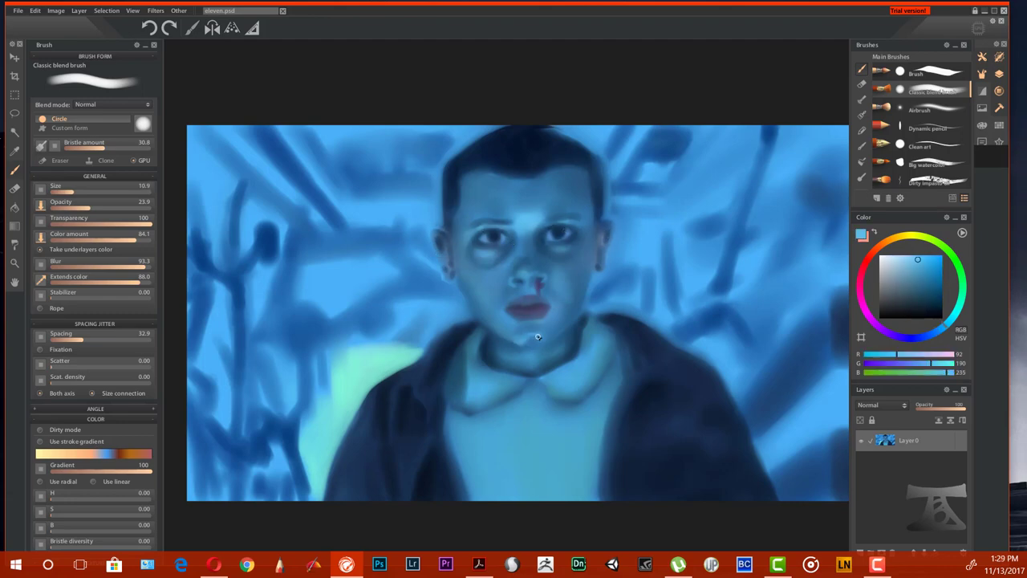
{"action": "left_click", "coordinate": [518, 222]}
{"action": "left_click", "coordinate": [523, 210]}
{"action": "left_click", "coordinate": [535, 217]}
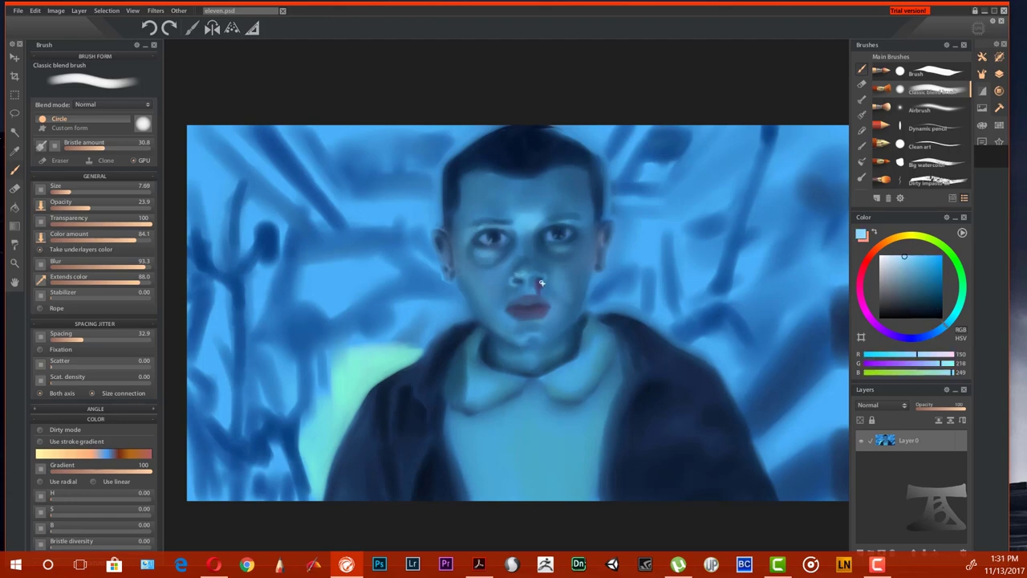
{"action": "left_click", "coordinate": [530, 261]}
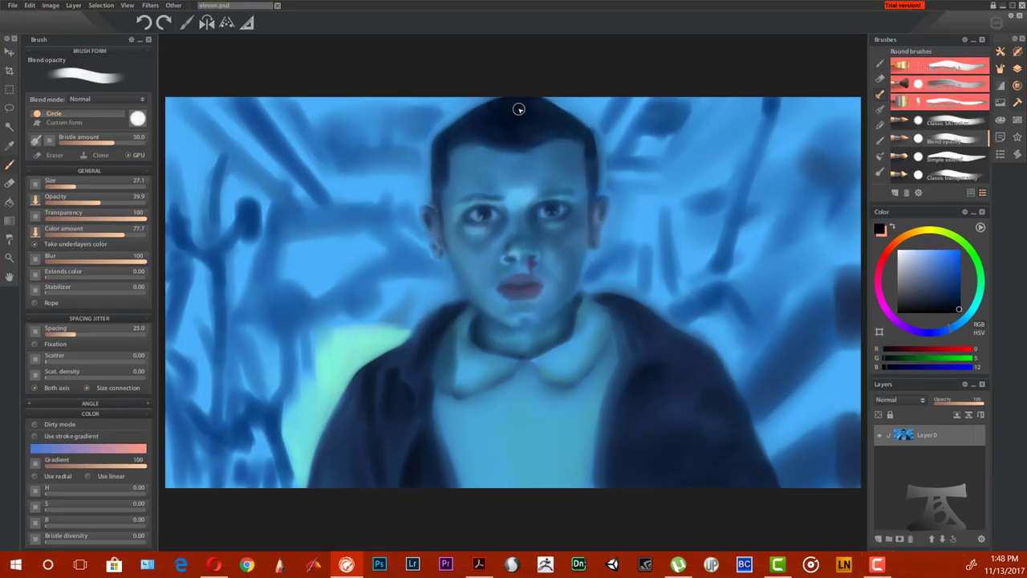
Step: Darken the hair's top and right edges and the jacket's left edge, and shade the shirt below the collar
{"action": "mouse_move", "coordinate": [518, 109]}
{"action": "left_mouse_down"}
{"action": "mouse_move", "coordinate": [578, 133]}
{"action": "mouse_move", "coordinate": [592, 186]}
{"action": "left_mouse_up"}
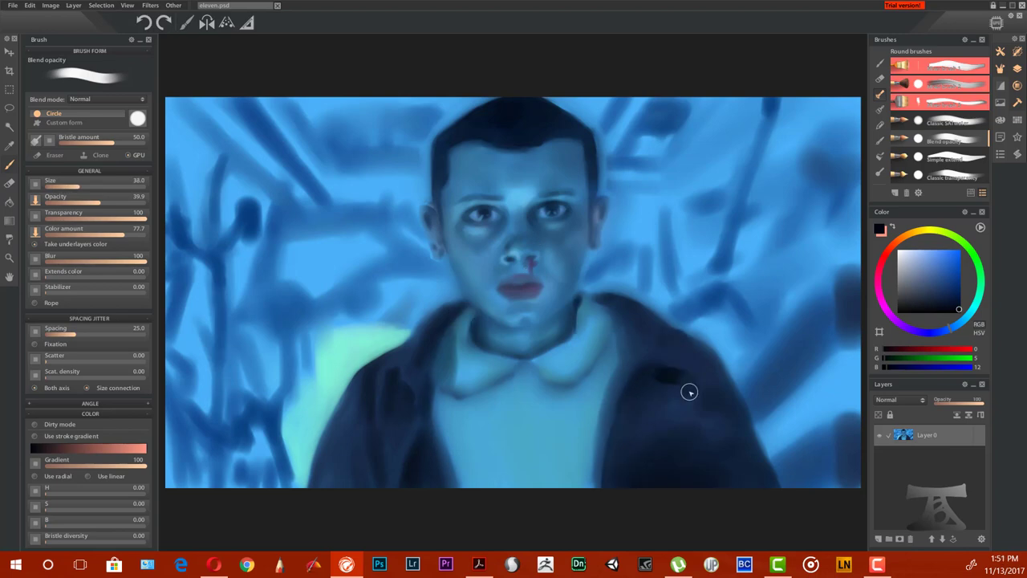
{"action": "mouse_move", "coordinate": [329, 465]}
{"action": "left_mouse_down"}
{"action": "mouse_move", "coordinate": [337, 412]}
{"action": "mouse_move", "coordinate": [340, 454]}
{"action": "left_mouse_up"}
{"action": "left_click", "coordinate": [446, 321], "text": "alt"}
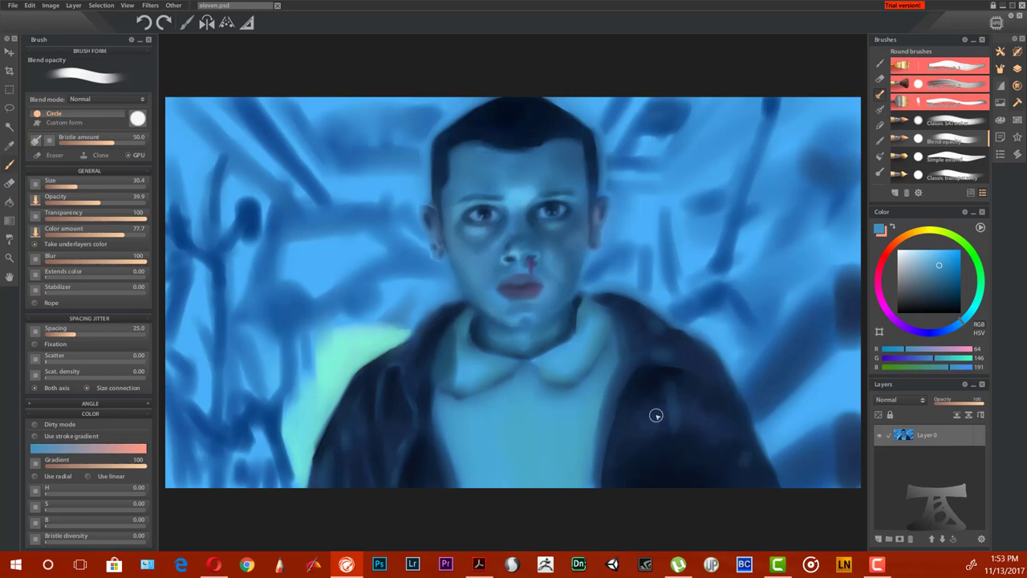
{"action": "left_click", "coordinate": [719, 389], "text": "alt"}
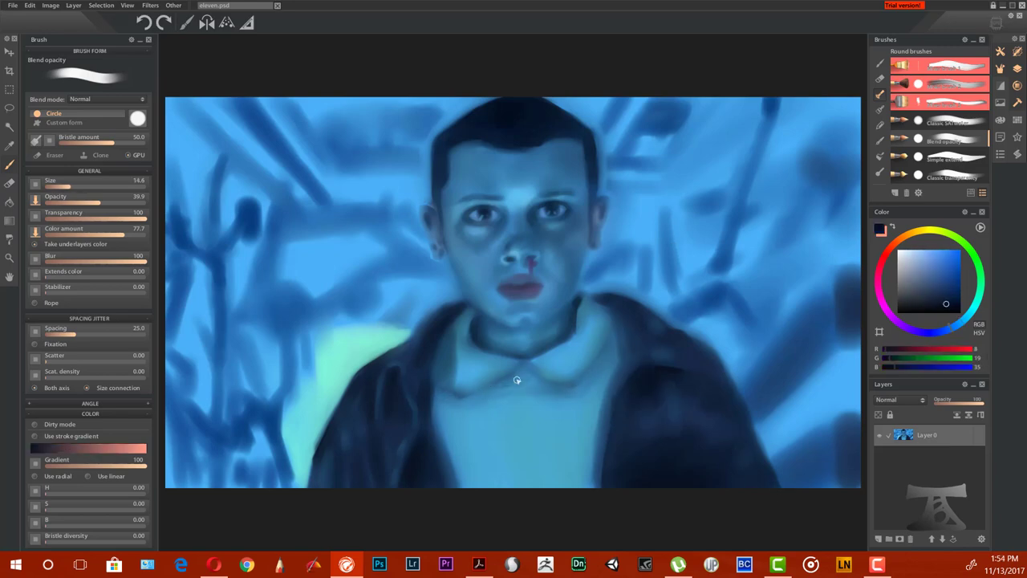
{"action": "mouse_move", "coordinate": [517, 379]}
{"action": "left_mouse_down"}
{"action": "mouse_move", "coordinate": [449, 412]}
{"action": "mouse_move", "coordinate": [583, 430]}
{"action": "mouse_move", "coordinate": [593, 382]}
{"action": "mouse_move", "coordinate": [456, 482]}
{"action": "mouse_move", "coordinate": [482, 337]}
{"action": "mouse_move", "coordinate": [522, 366]}
{"action": "mouse_move", "coordinate": [540, 403]}
{"action": "left_mouse_up"}
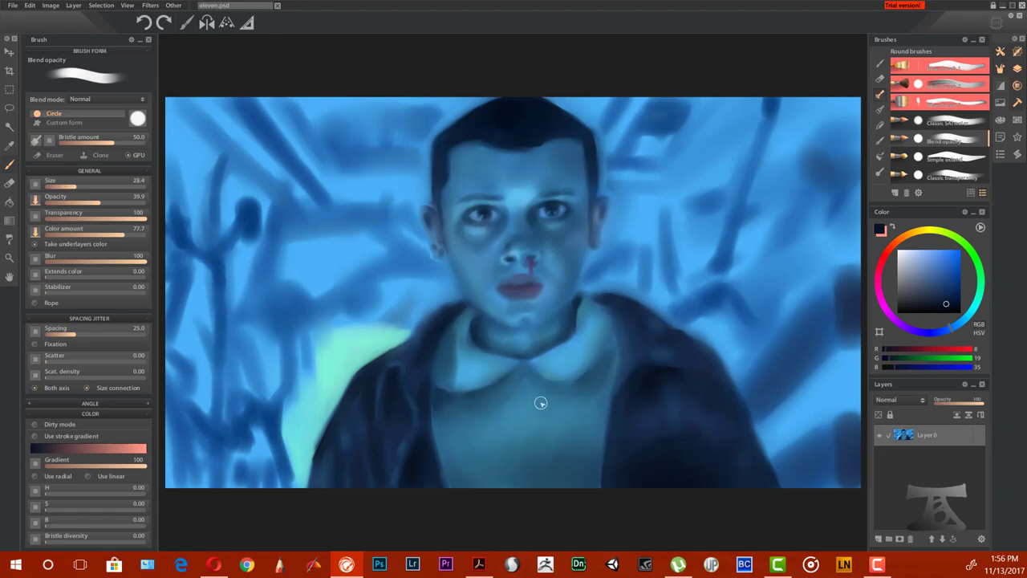
{"action": "left_click", "coordinate": [601, 351], "text": "alt"}
{"action": "left_click", "coordinate": [491, 387], "text": "alt"}
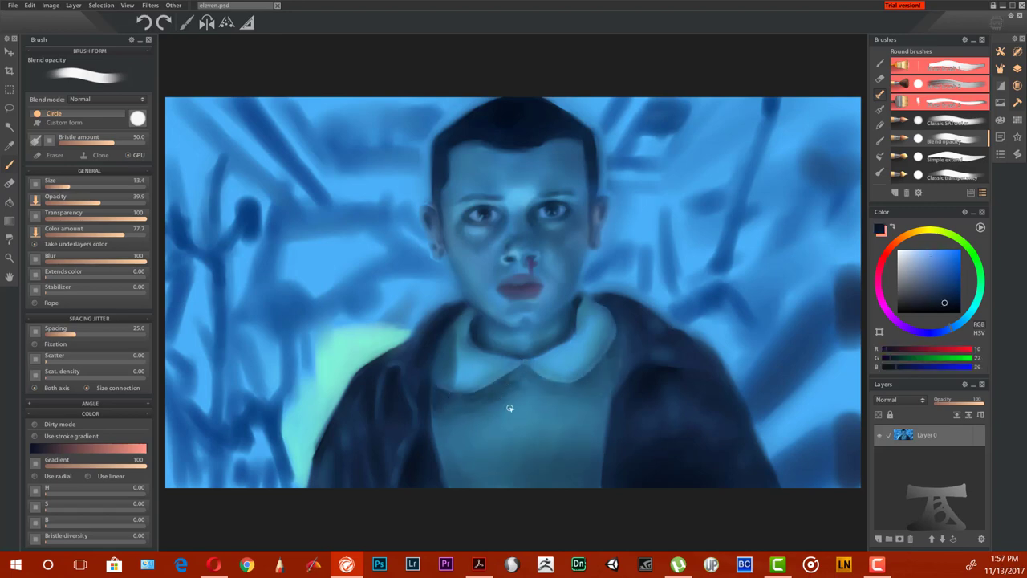
Step: Paint dark horizontal stripes and short vertical dashes across the sweater
{"action": "left_click_drag", "start_coordinate": [604, 431], "coordinate": [539, 433]}
{"action": "left_click_drag", "start_coordinate": [552, 466], "coordinate": [449, 469]}
{"action": "left_click", "coordinate": [591, 413], "text": "alt"}
{"action": "left_click_drag", "start_coordinate": [606, 426], "coordinate": [459, 433]}
{"action": "mouse_move", "coordinate": [597, 457]}
{"action": "left_mouse_down"}
{"action": "mouse_move", "coordinate": [463, 401]}
{"action": "mouse_move", "coordinate": [540, 418]}
{"action": "mouse_move", "coordinate": [568, 449]}
{"action": "mouse_move", "coordinate": [567, 472]}
{"action": "left_mouse_up"}
{"action": "key", "text": "bracketleft"}
{"action": "key", "text": "bracketright"}
{"action": "key", "text": "bracketright"}
{"action": "left_click_drag", "start_coordinate": [442, 473], "coordinate": [600, 473]}
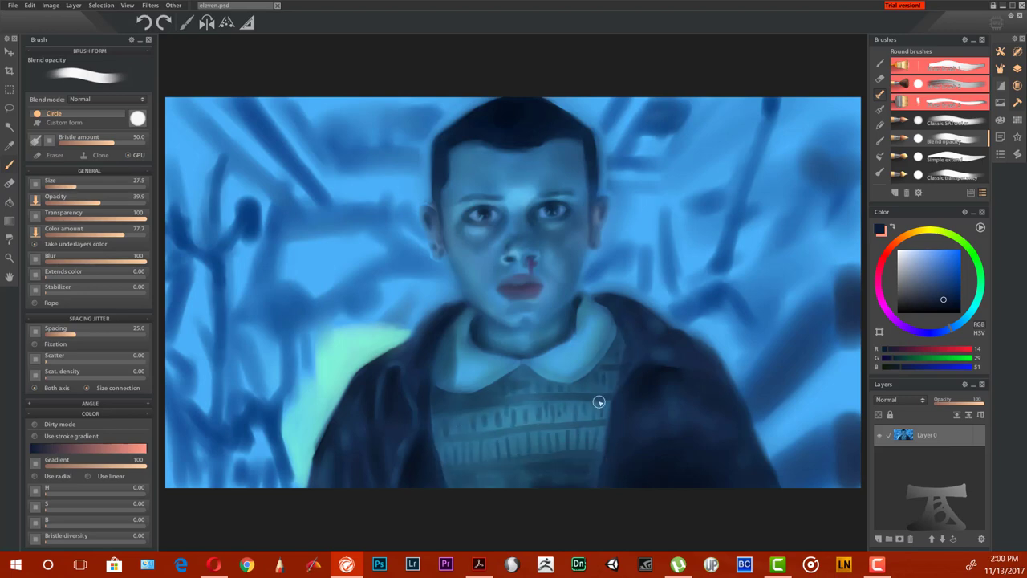
Step: Pick a brighter light blue and adjust the brush size for finer work
{"action": "left_click", "coordinate": [592, 356], "text": "alt"}
{"action": "key", "text": "bracketleft"}
{"action": "key", "text": "bracketleft"}
{"action": "key", "text": "bracketleft"}
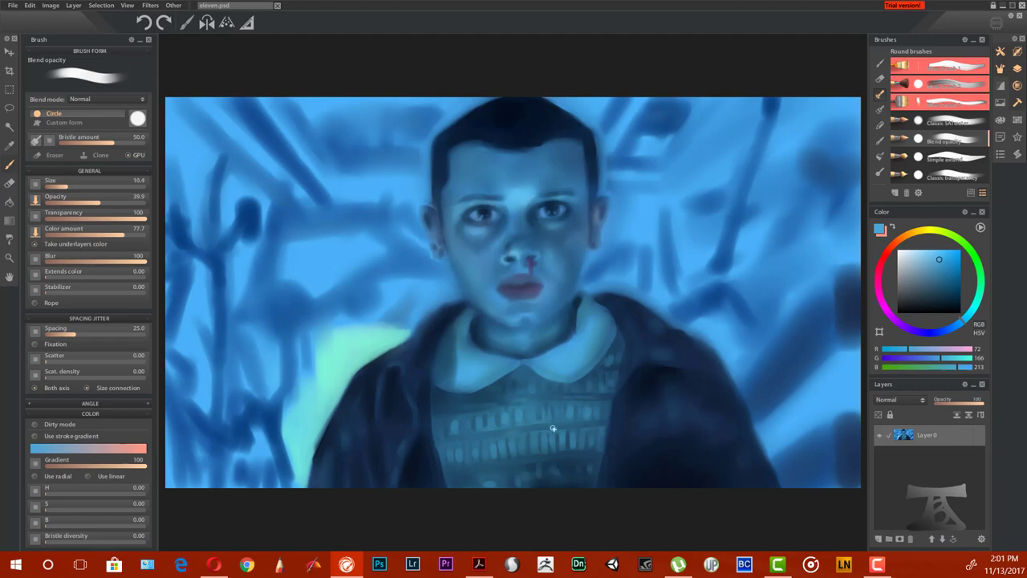
{"action": "left_click", "coordinate": [726, 343], "text": "alt"}
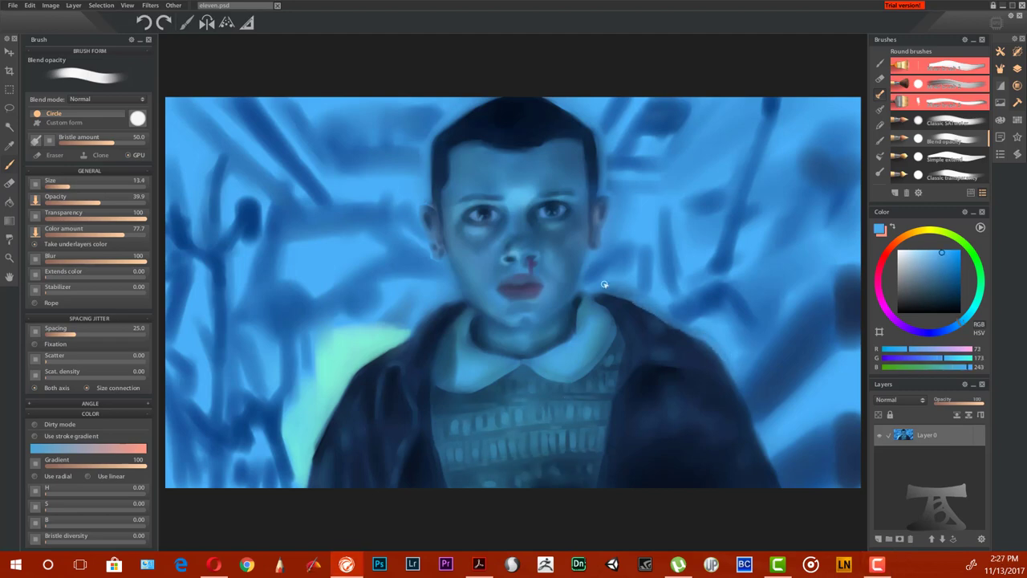
{"action": "left_click", "coordinate": [601, 298], "text": "alt"}
{"action": "key", "text": "bracketleft"}
{"action": "key", "text": "bracketleft"}
{"action": "key", "text": "bracketleft"}
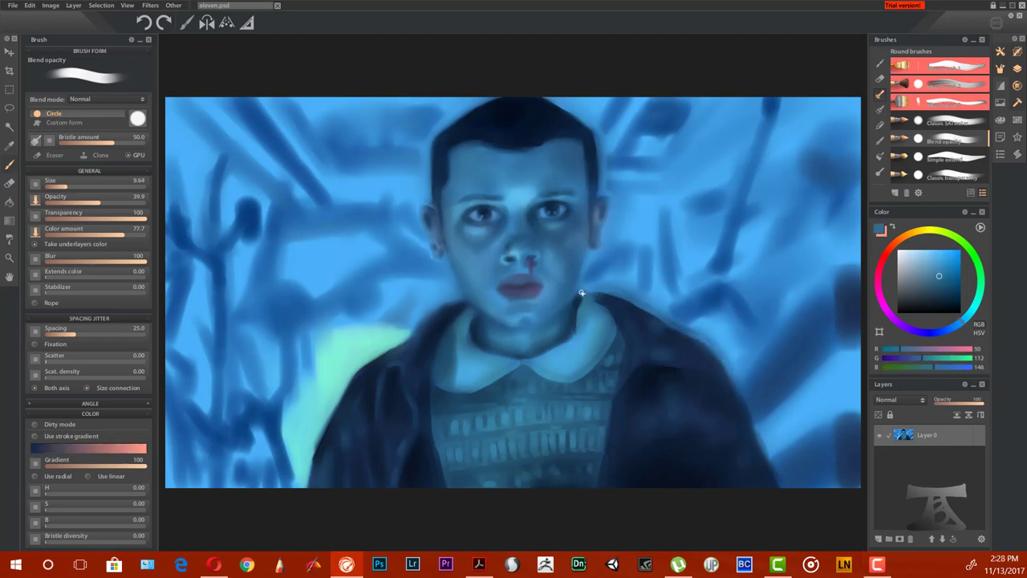
{"action": "key", "text": "bracketright"}
{"action": "key", "text": "bracketright"}
{"action": "key", "text": "bracketright"}
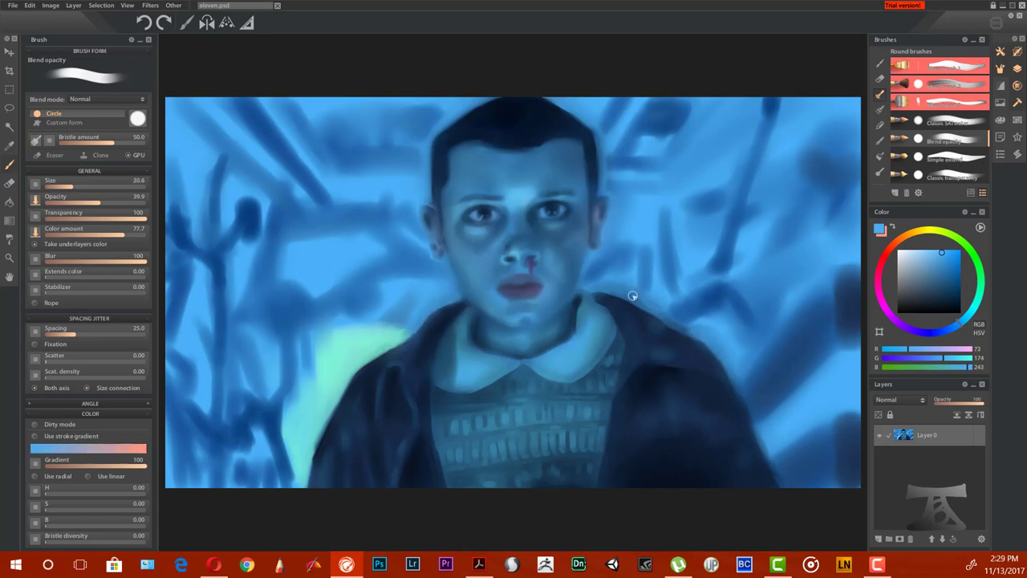
Step: Add darker blue strokes in the left background
{"action": "left_click", "coordinate": [632, 296], "text": "alt"}
{"action": "key", "text": "bracketright"}
{"action": "mouse_move", "coordinate": [217, 134]}
{"action": "left_mouse_down"}
{"action": "mouse_move", "coordinate": [195, 332]}
{"action": "mouse_move", "coordinate": [238, 444]}
{"action": "left_mouse_up"}
{"action": "key", "text": "bracketleft"}
{"action": "key", "text": "bracketleft"}
{"action": "key", "text": "bracketleft"}
{"action": "left_click_drag", "start_coordinate": [439, 156], "coordinate": [369, 156]}
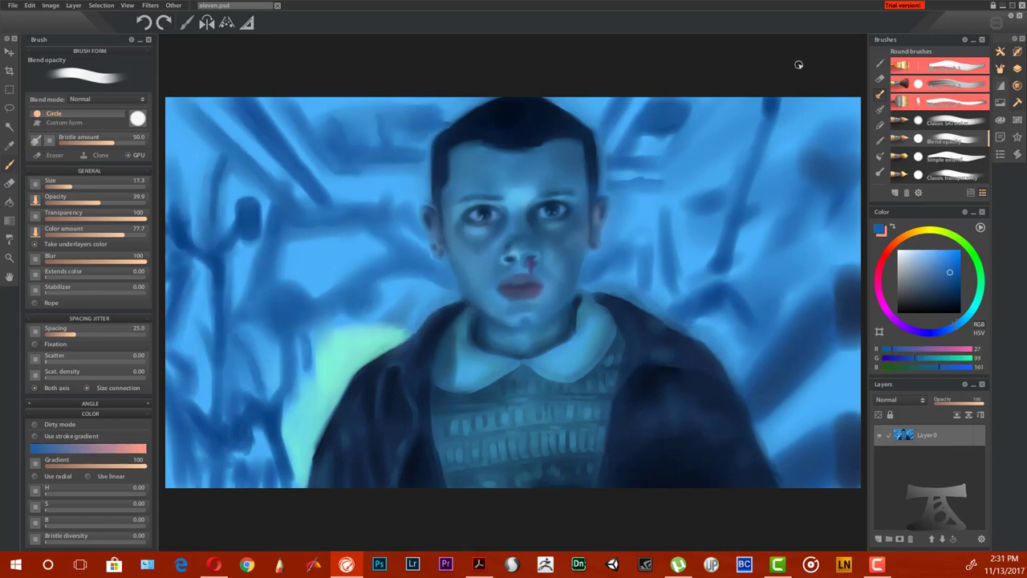
Step: Add dark navy strokes in the left background and along the right edge
{"action": "left_click_drag", "start_coordinate": [377, 285], "coordinate": [291, 345]}
{"action": "left_click", "coordinate": [759, 372], "text": "alt"}
{"action": "key", "text": "bracketright"}
{"action": "key", "text": "bracketright"}
{"action": "key", "text": "bracketright"}
{"action": "mouse_move", "coordinate": [803, 329]}
{"action": "left_mouse_down"}
{"action": "mouse_move", "coordinate": [791, 245]}
{"action": "mouse_move", "coordinate": [834, 120]}
{"action": "left_mouse_up"}
{"action": "left_click", "coordinate": [759, 407], "text": "alt"}
{"action": "left_click_drag", "start_coordinate": [850, 482], "coordinate": [854, 299]}
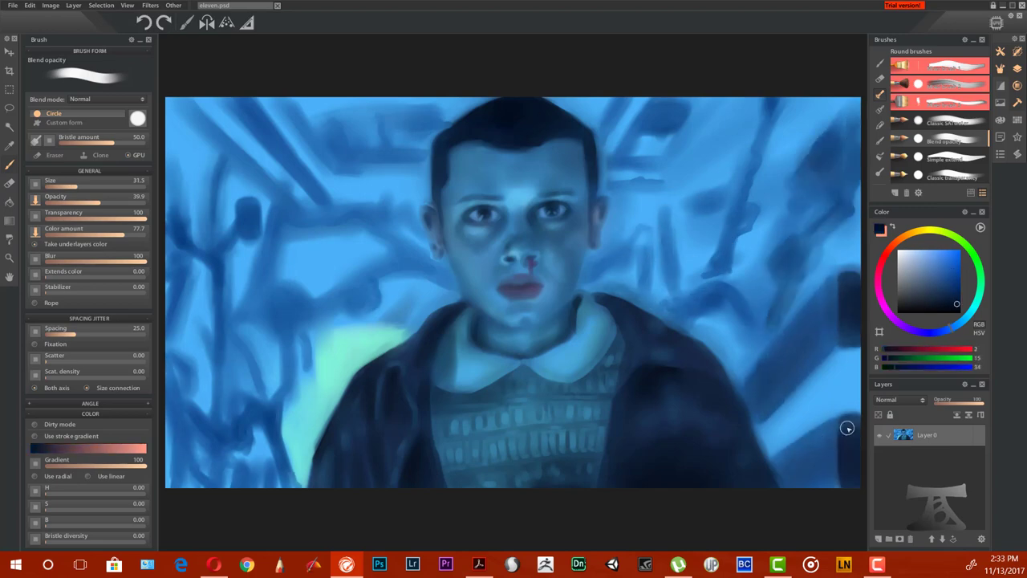
Step: Paint more dark navy strokes across the left background beside the figure
{"action": "left_click", "coordinate": [708, 268], "text": "alt"}
{"action": "left_click", "coordinate": [284, 113], "text": "alt"}
{"action": "key", "text": "bracketleft"}
{"action": "key", "text": "bracketleft"}
{"action": "key", "text": "bracketleft"}
{"action": "left_click_drag", "start_coordinate": [272, 192], "coordinate": [291, 114]}
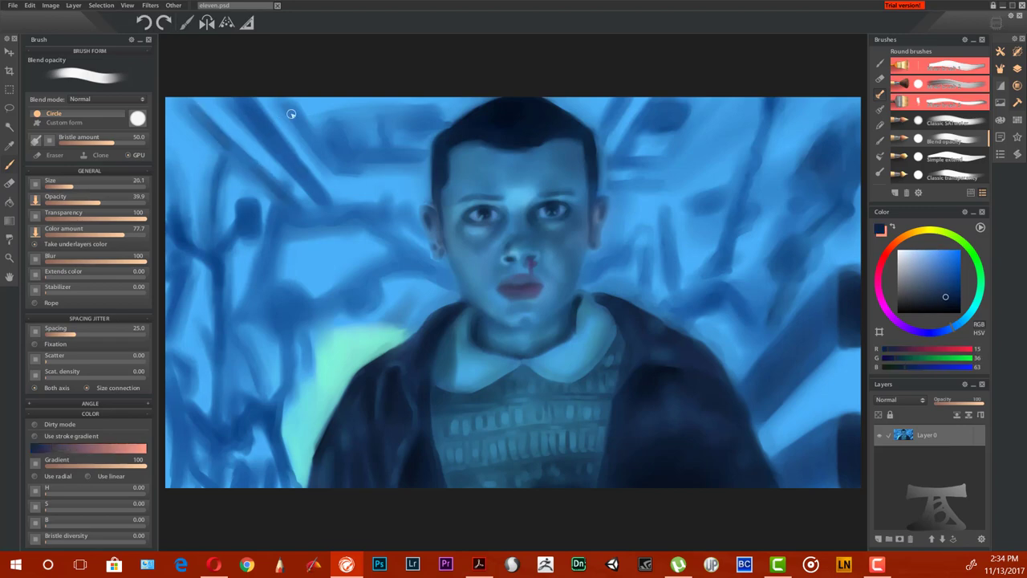
{"action": "left_click_drag", "start_coordinate": [240, 199], "coordinate": [249, 215]}
{"action": "left_click_drag", "start_coordinate": [176, 328], "coordinate": [175, 482]}
{"action": "left_click_drag", "start_coordinate": [188, 401], "coordinate": [273, 481]}
{"action": "left_click_drag", "start_coordinate": [281, 393], "coordinate": [365, 314]}
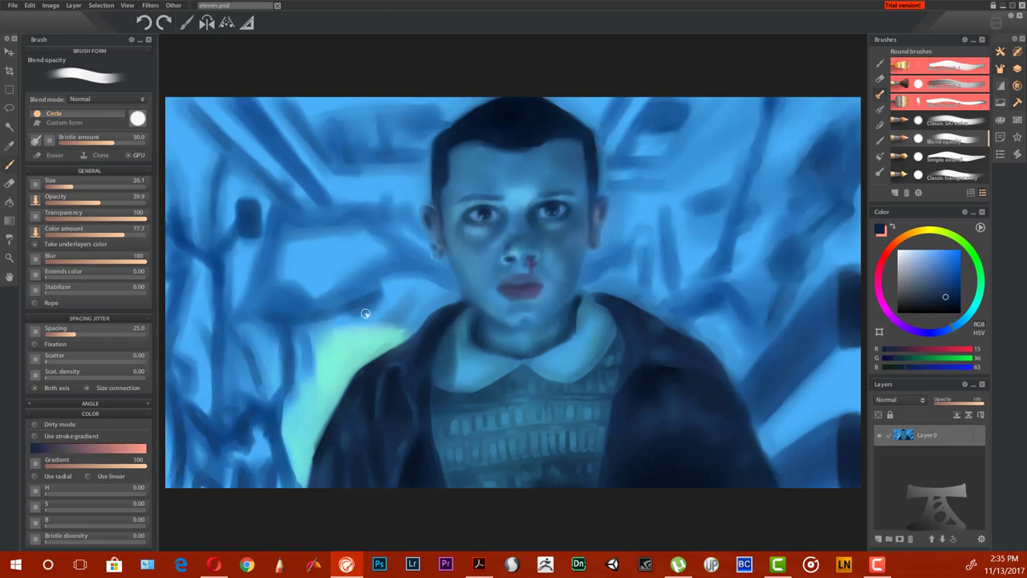
{"action": "left_click_drag", "start_coordinate": [240, 333], "coordinate": [357, 293]}
Step: Add light mint streaks to the left and upper-right background
{"action": "left_click", "coordinate": [321, 345], "text": "alt"}
{"action": "left_click_drag", "start_coordinate": [421, 185], "coordinate": [362, 193]}
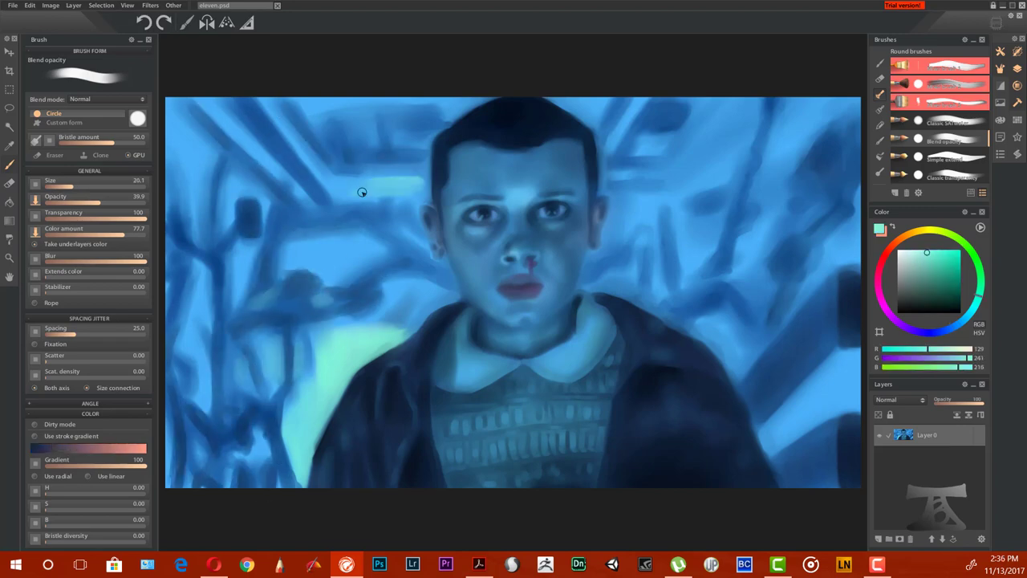
{"action": "left_click_drag", "start_coordinate": [634, 200], "coordinate": [690, 177]}
{"action": "key", "text": "bracketleft"}
{"action": "key", "text": "bracketleft"}
{"action": "key", "text": "bracketleft"}
{"action": "left_click_drag", "start_coordinate": [353, 317], "coordinate": [415, 291]}
{"action": "left_click_drag", "start_coordinate": [633, 241], "coordinate": [712, 171]}
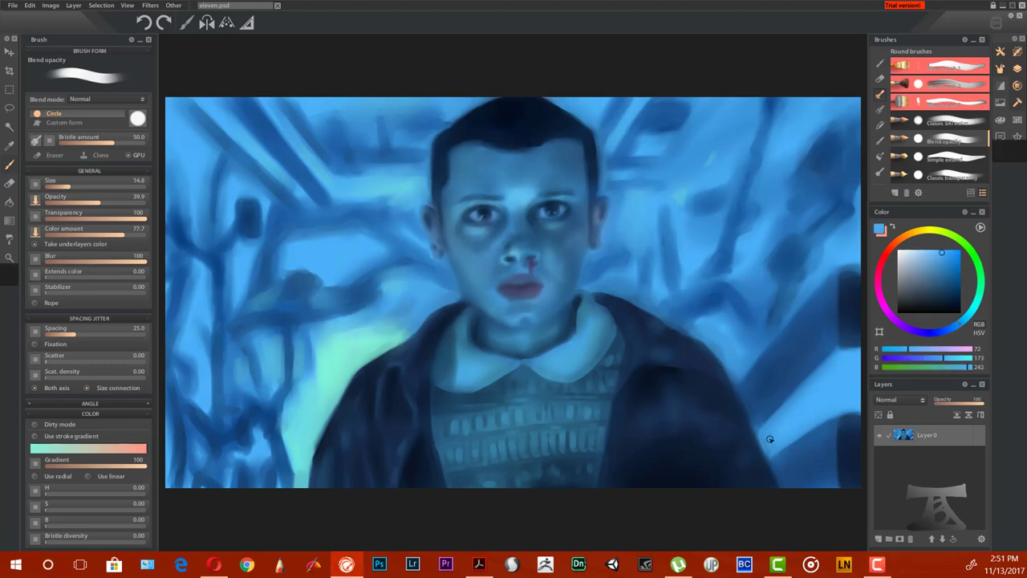
Step: Sample dark navy and near-black tones from across the painting
{"action": "left_click", "coordinate": [770, 439], "text": "alt"}
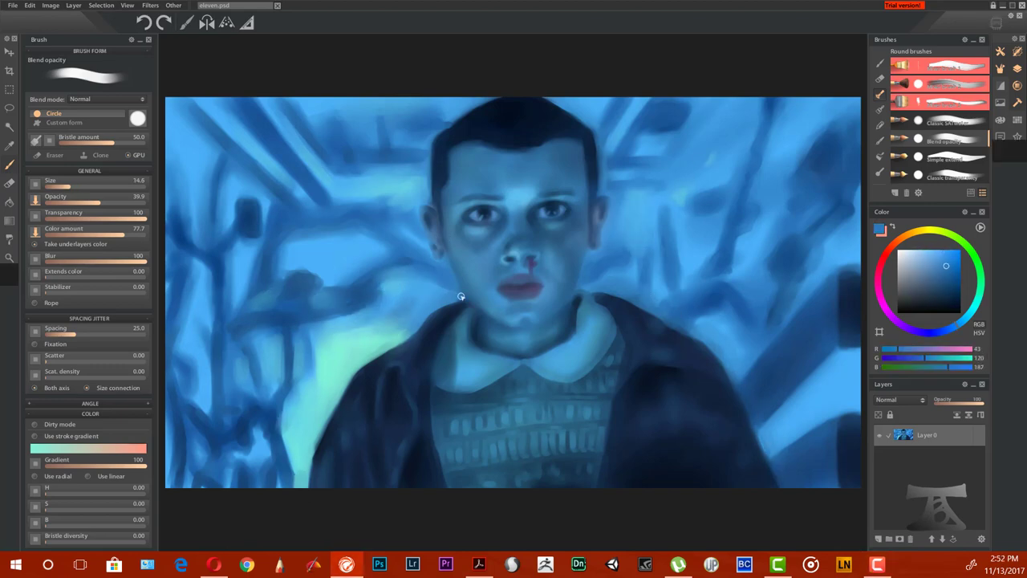
{"action": "left_click", "coordinate": [437, 210], "text": "alt"}
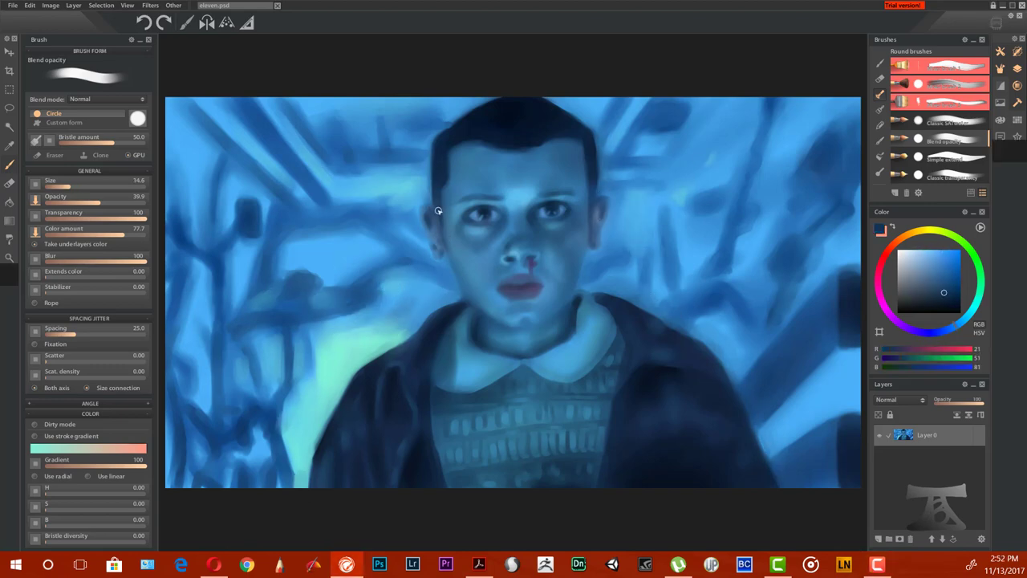
{"action": "left_click", "coordinate": [602, 201], "text": "alt"}
{"action": "left_click", "coordinate": [601, 240], "text": "alt"}
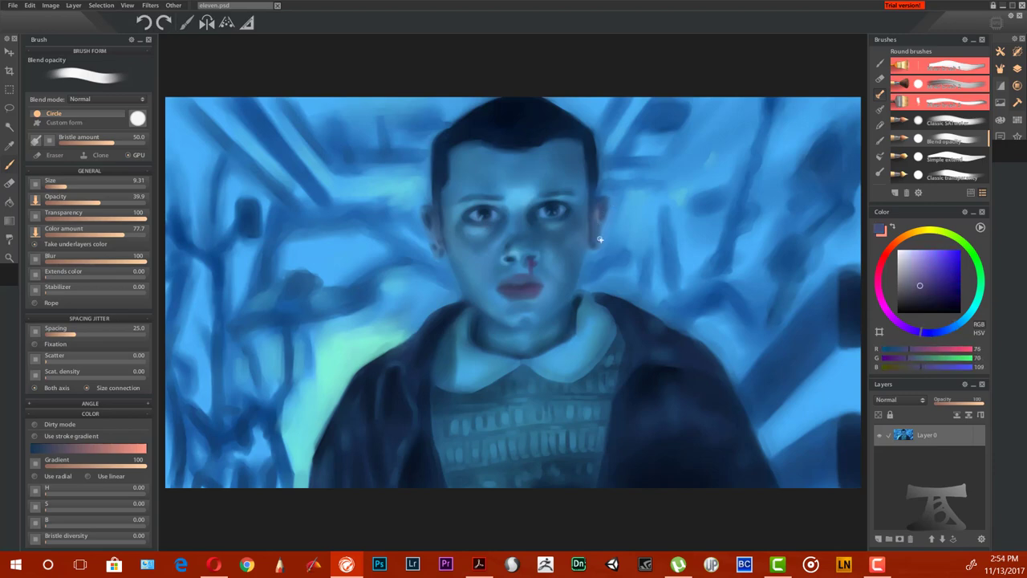
{"action": "left_click", "coordinate": [433, 200], "text": "alt"}
{"action": "left_click", "coordinate": [586, 115], "text": "alt"}
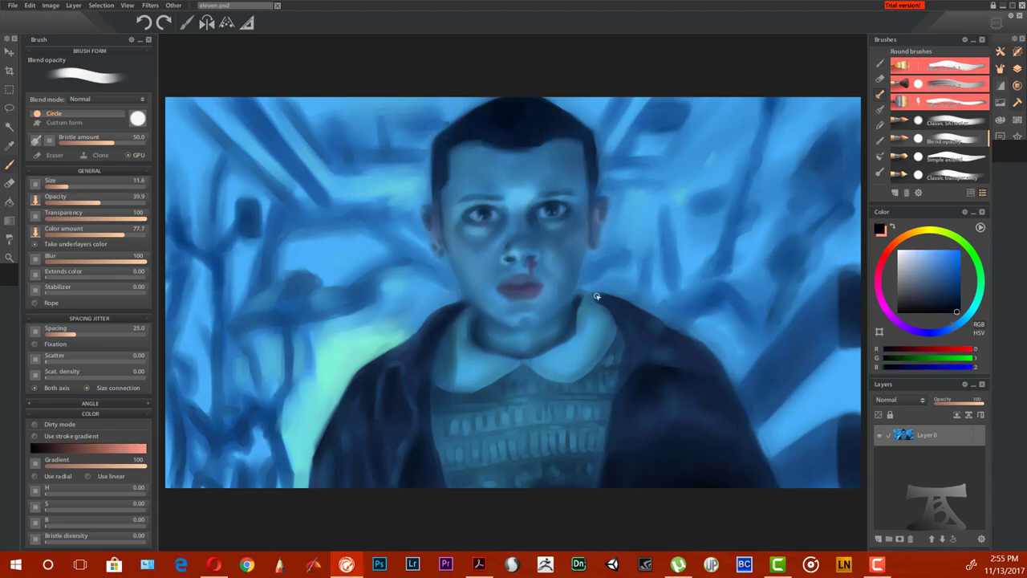
Step: Shrink the brush, switch to another program and back, then enlarge the brush slightly
{"action": "key", "text": "bracketleft"}
{"action": "key", "text": "bracketleft"}
{"action": "key", "text": "bracketleft"}
{"action": "key", "text": "bracketleft"}
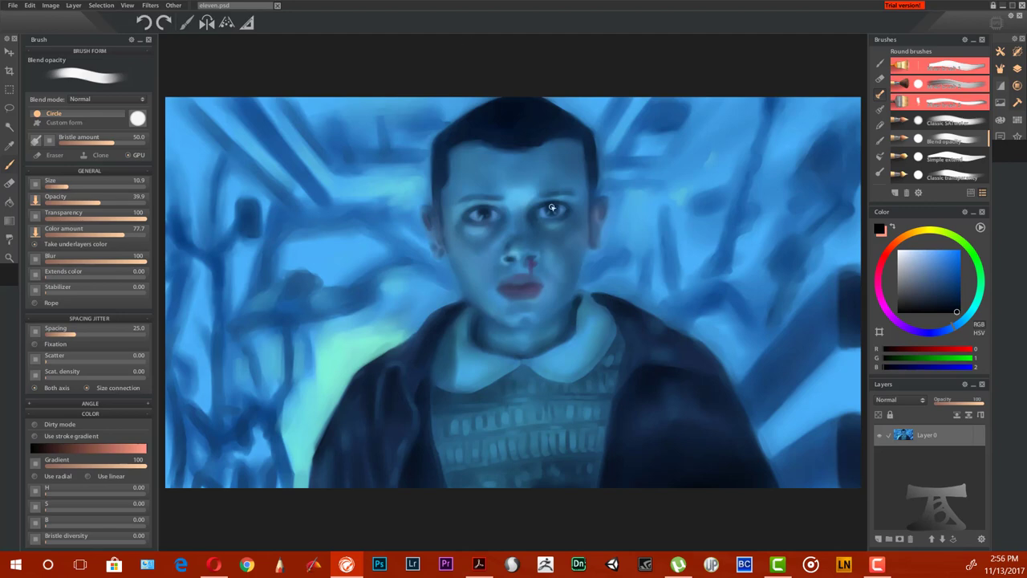
{"action": "key", "text": "bracketleft"}
{"action": "key", "text": "bracketleft"}
{"action": "key", "text": "alt+Tab"}
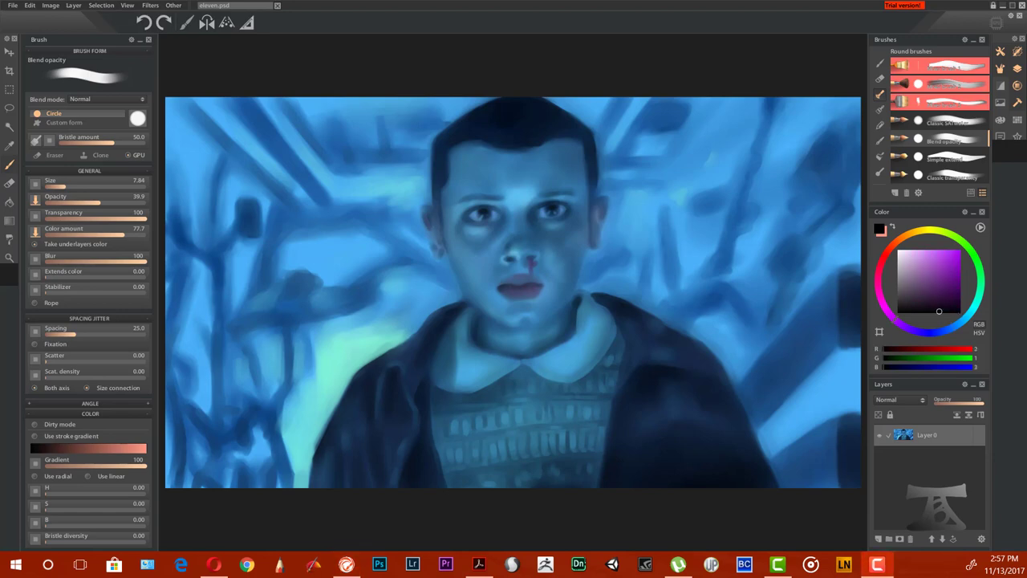
{"action": "key", "text": "alt+Tab"}
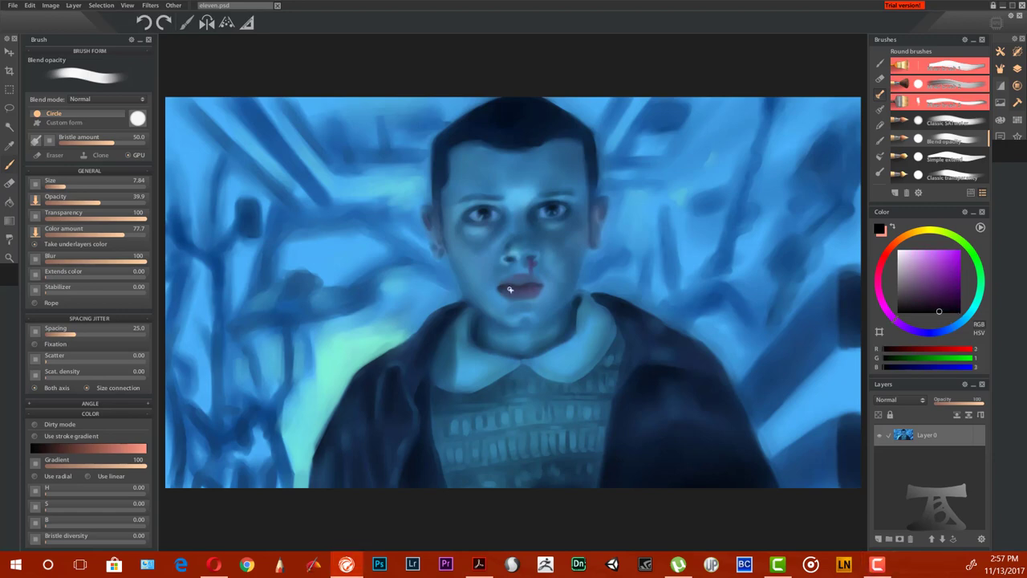
{"action": "key", "text": "bracketright"}
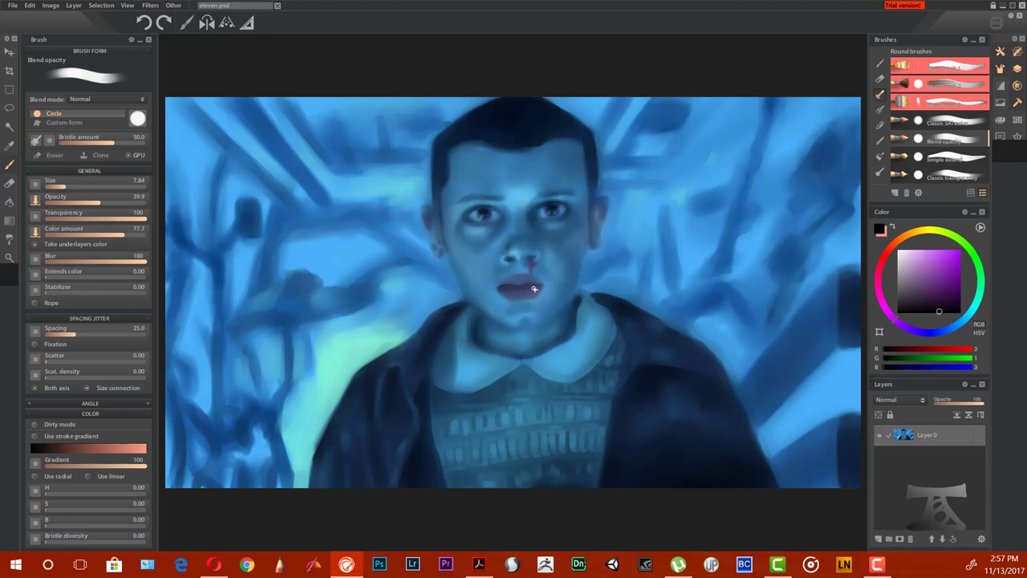